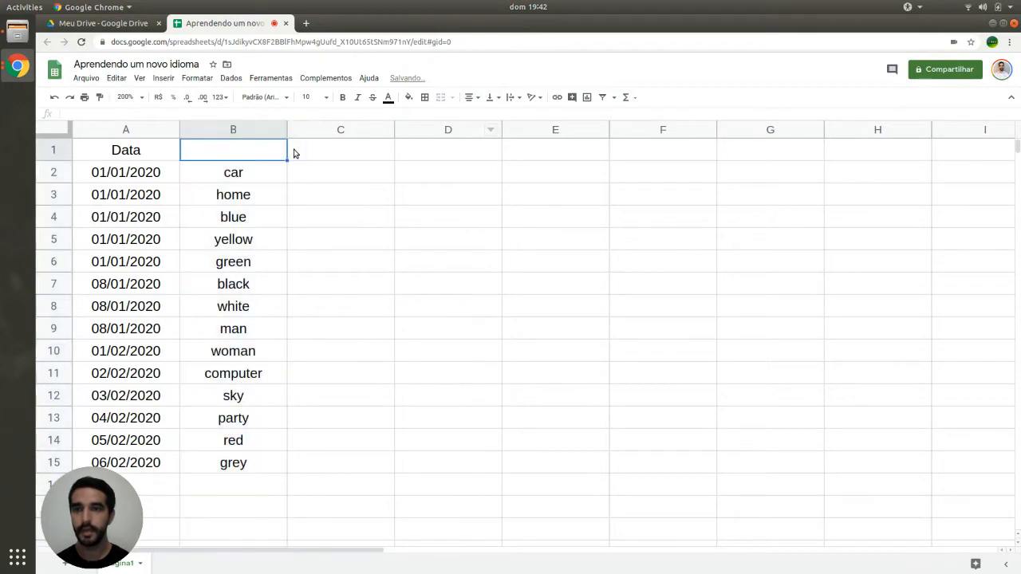
Enter the heading "Palavras Aprendidas" in cell B1 and widen column B to fit it.
text(P)
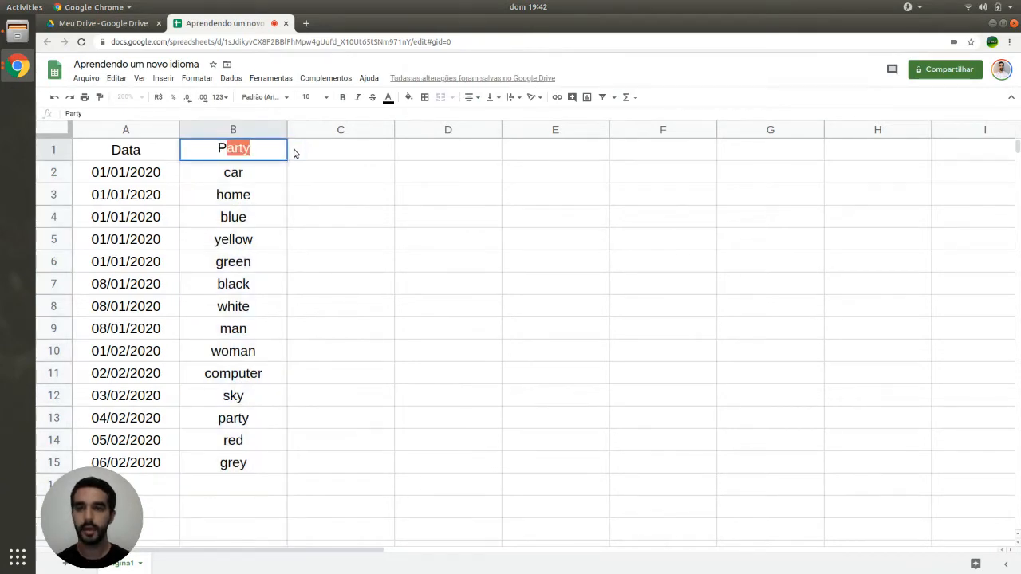
text(alavras apren)
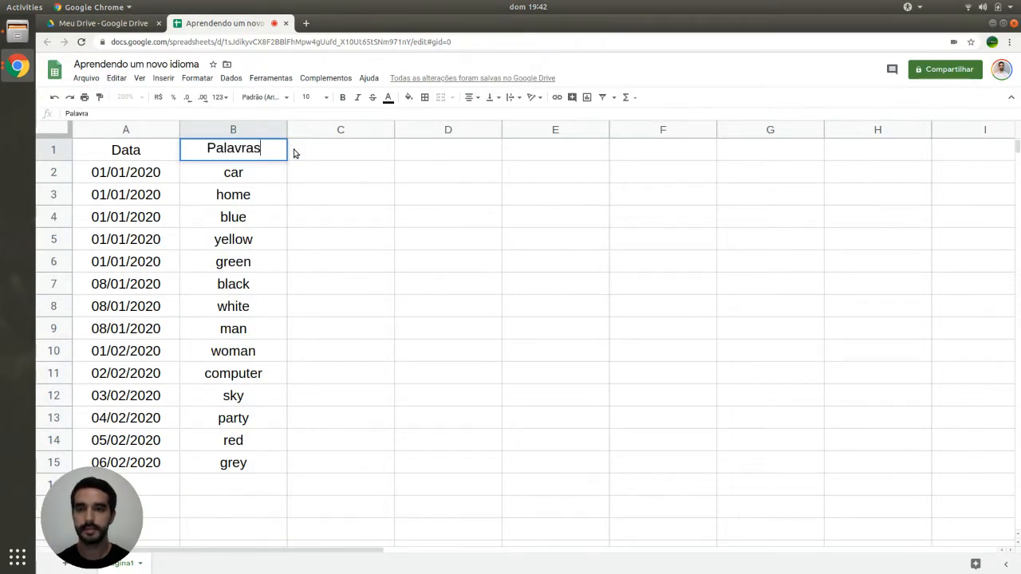
key(BackSpace)
key(BackSpace)
key(BackSpace)
key(BackSpace)
key(BackSpace)
text(A)
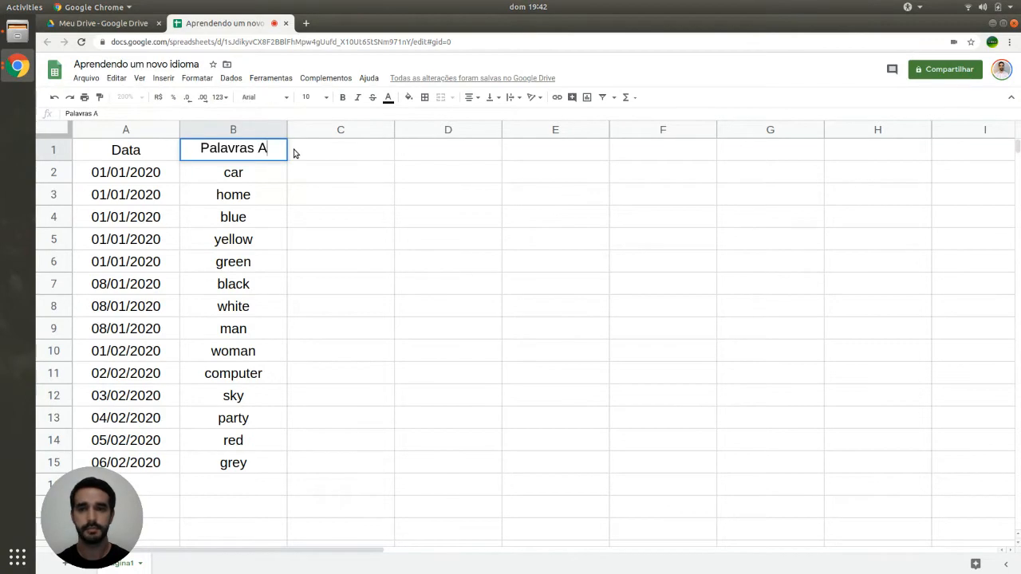
text(prendidas)
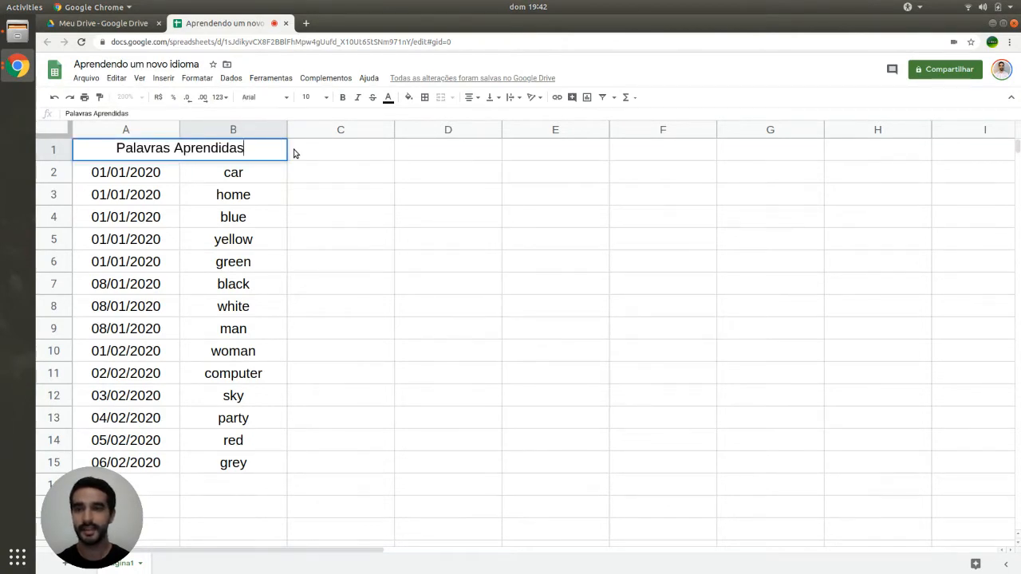
key(Return)
drag(287, 129, 311, 130)
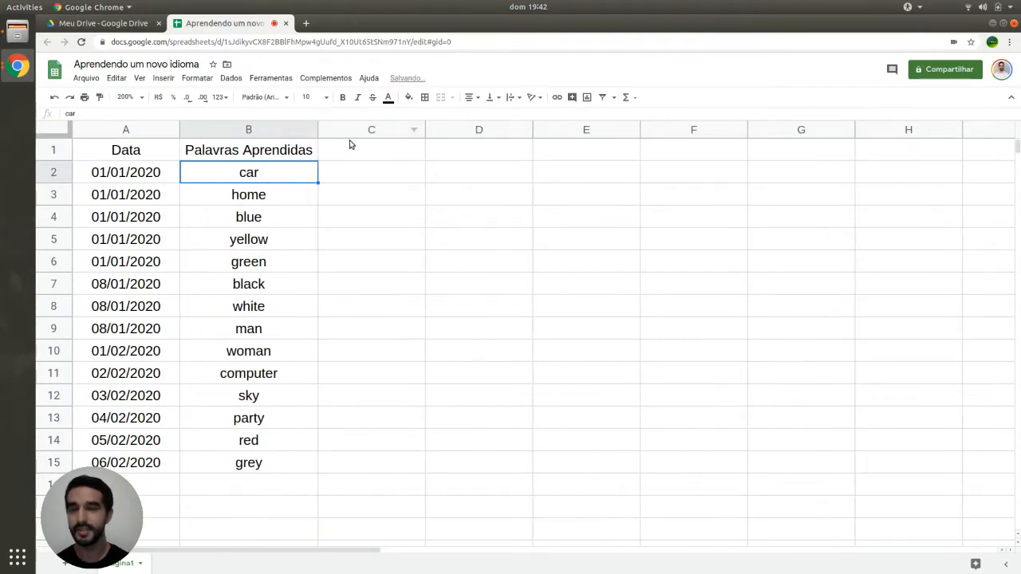
Add the heading "Português" in cell C1 and "Italiano" in cell D1.
click(295, 151)
click(387, 153)
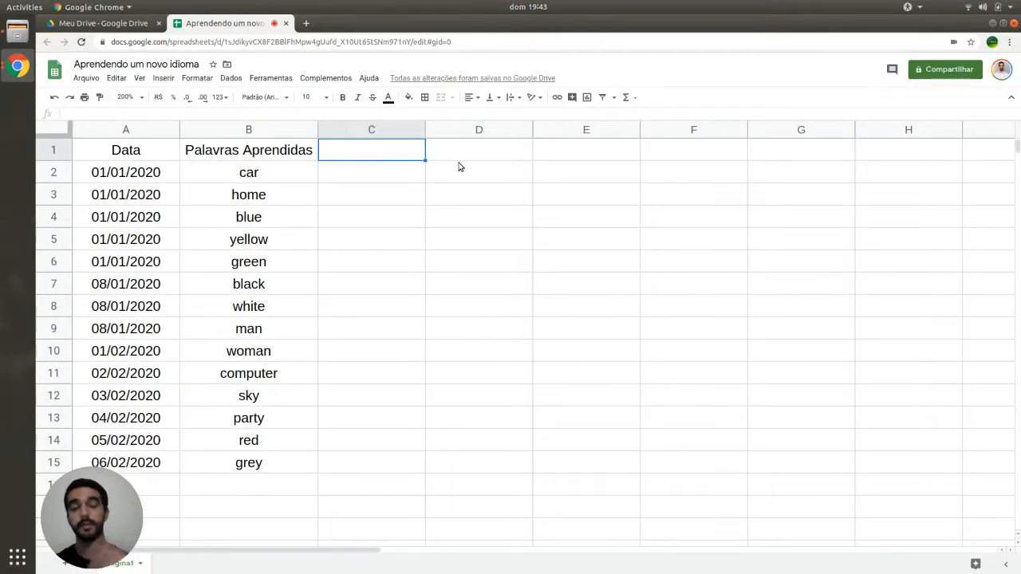
text(Po)
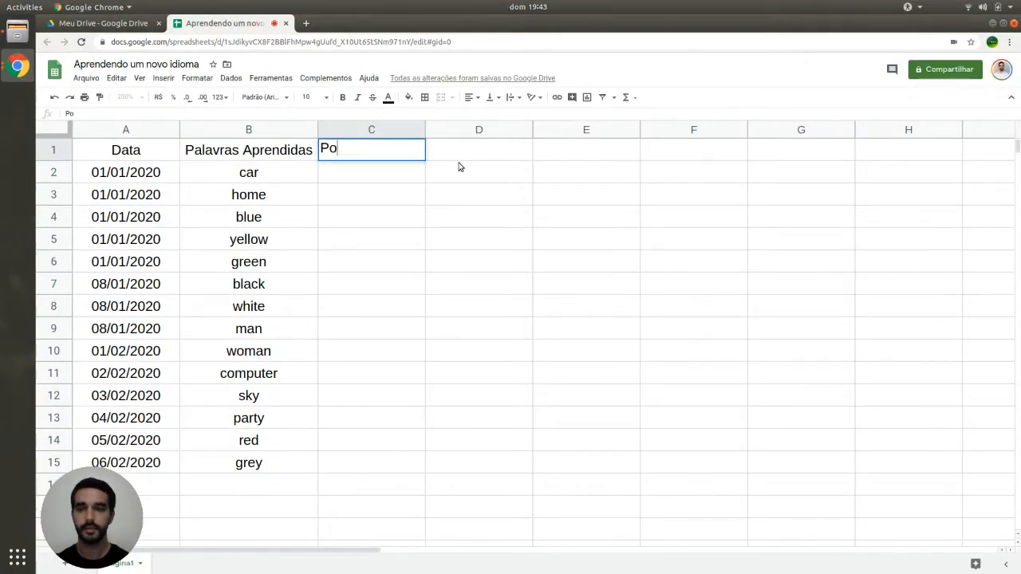
text(rtuguês)
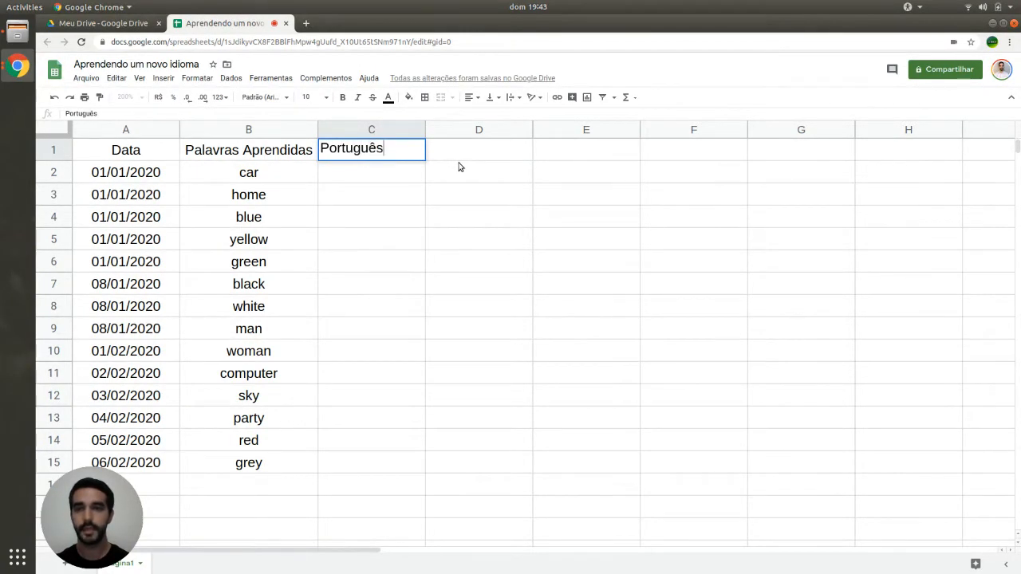
key(Return)
click(458, 162)
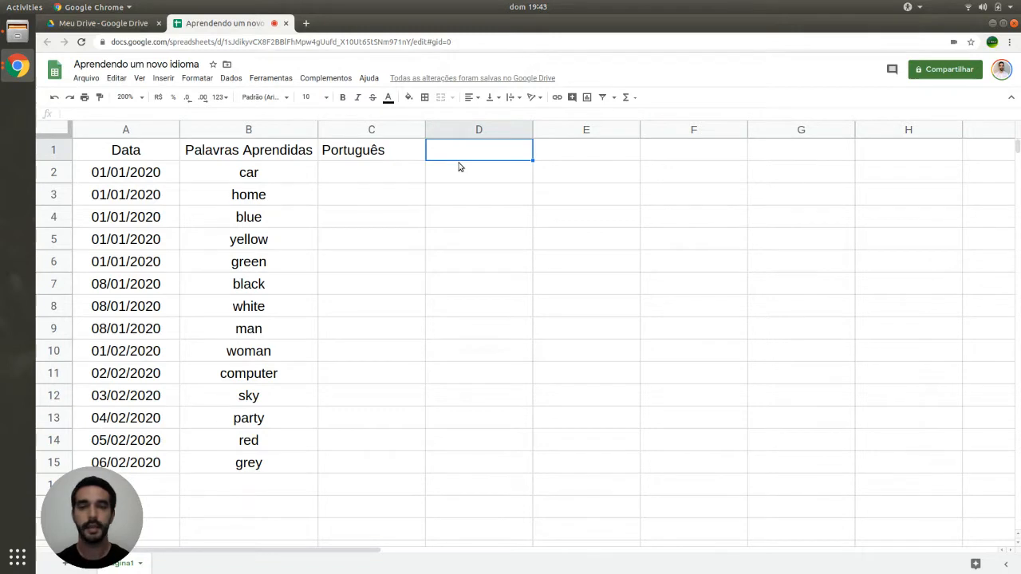
text(Italiano)
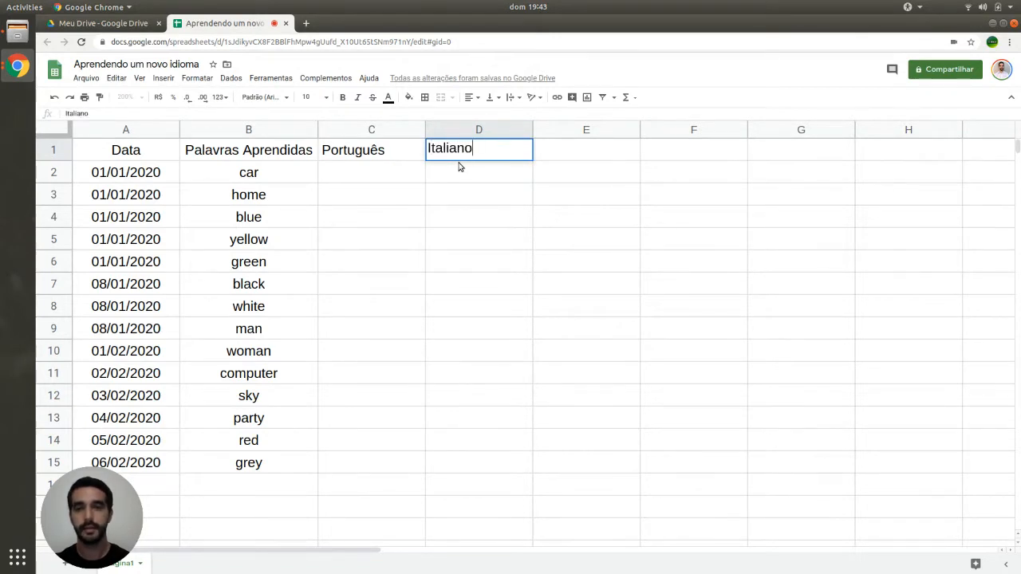
key(Return)
Center the Português and Italiano headings horizontally in their cells.
key(Left)
key(Up)
key(shift+Right)
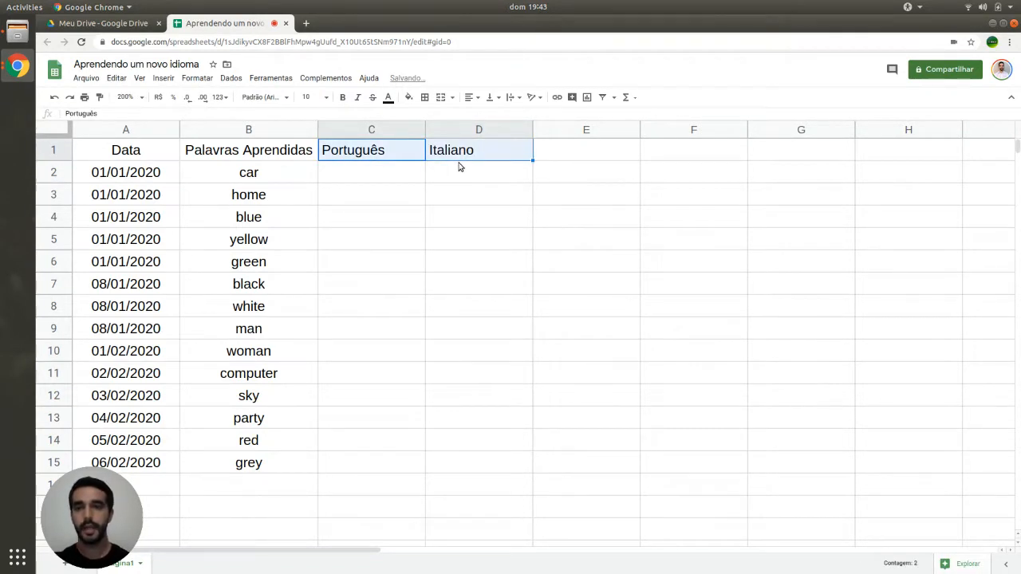
click(471, 98)
click(484, 115)
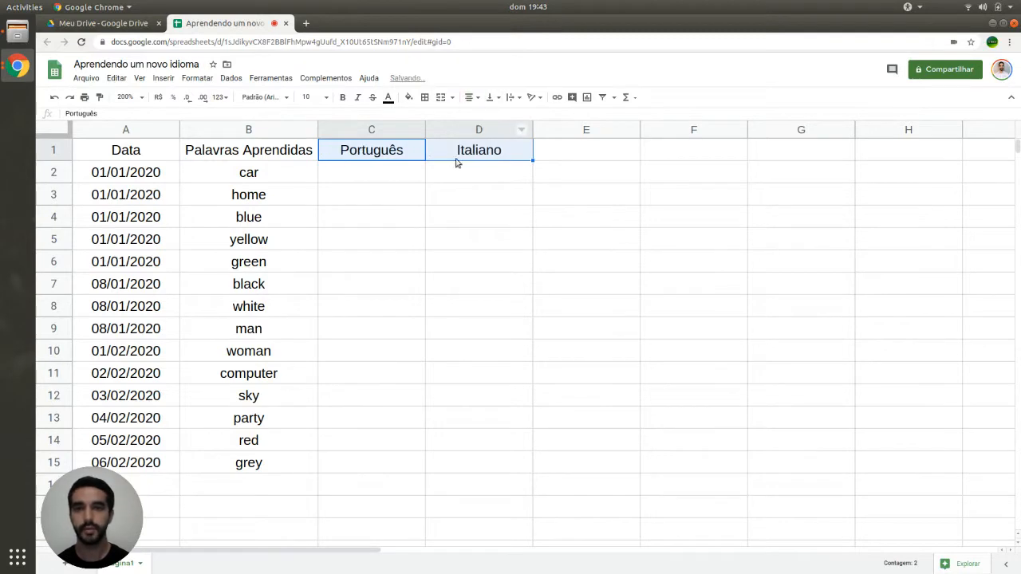
click(381, 172)
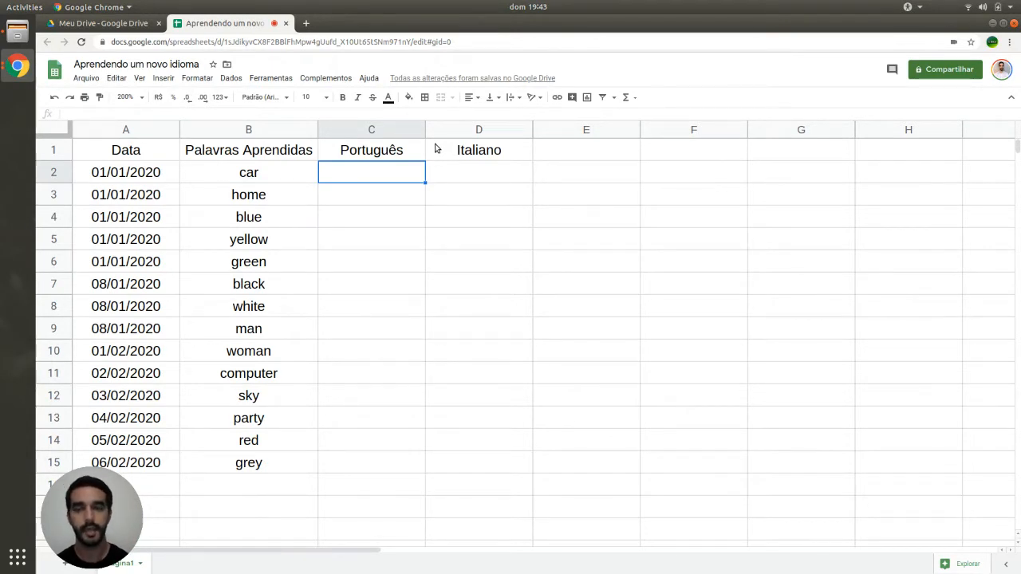
Search for "tradutor" in a new browser tab, look up the Portuguese translation of "black" and close that tab.
click(306, 23)
text(tradutor)
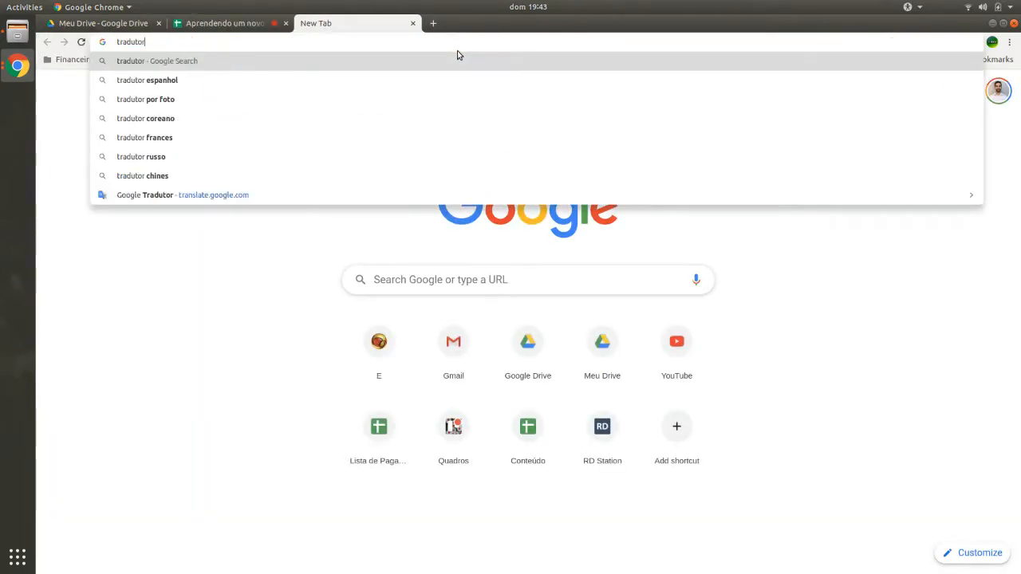
key(Return)
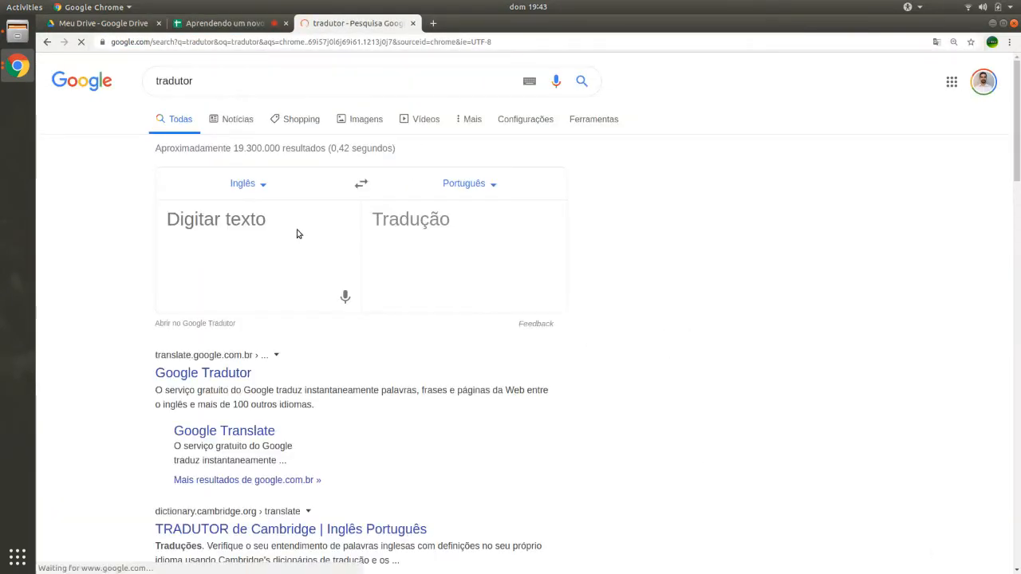
click(245, 226)
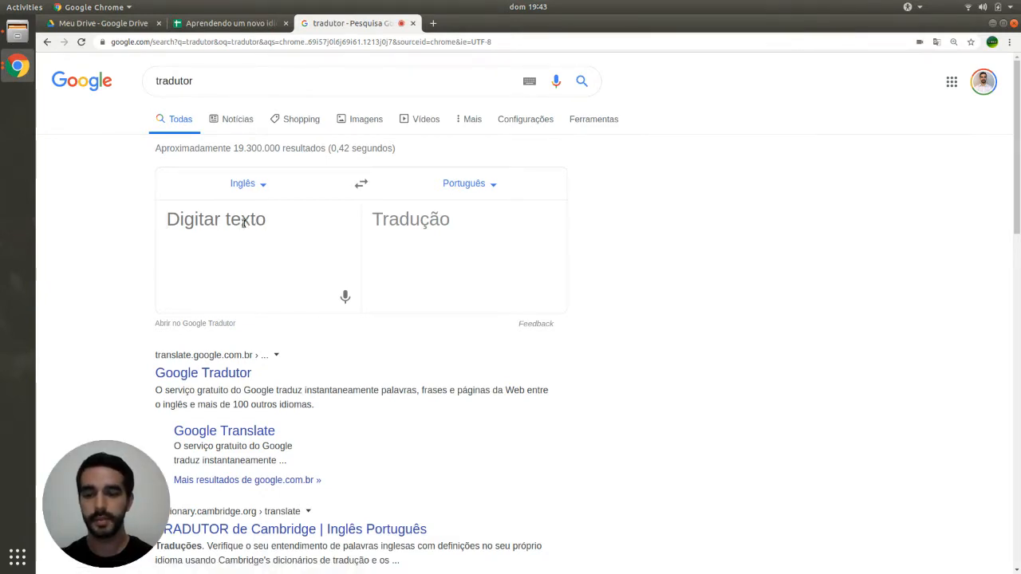
text(black)
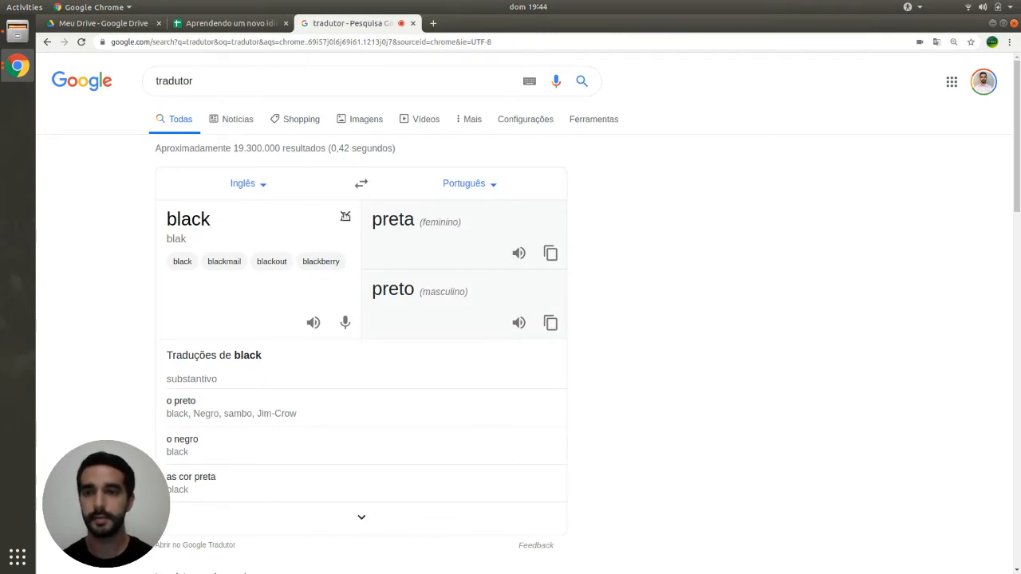
click(412, 24)
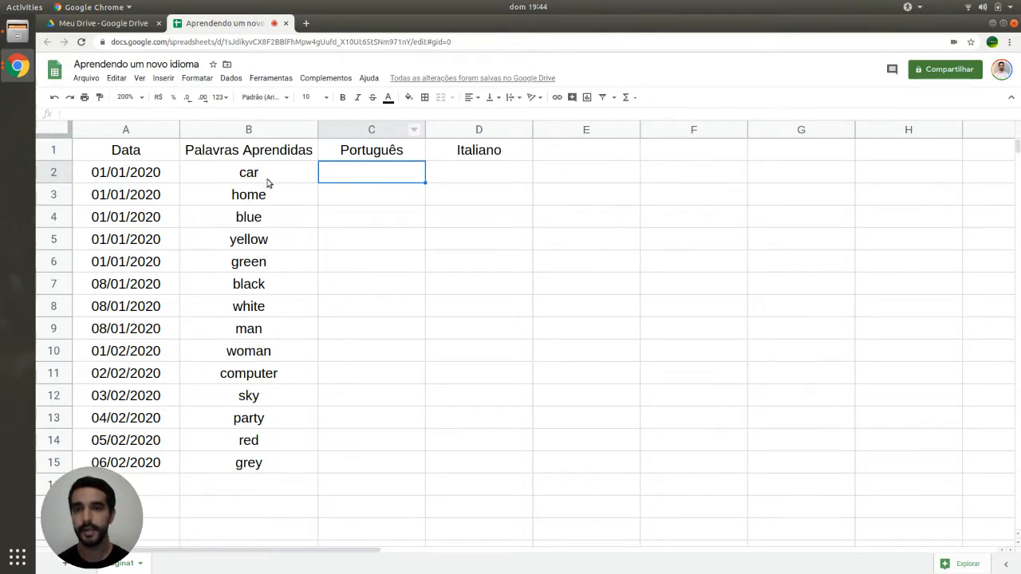
Begin a GOOGLETRANSLATE formula in cell C2 with "black" as the text to translate.
text(=)
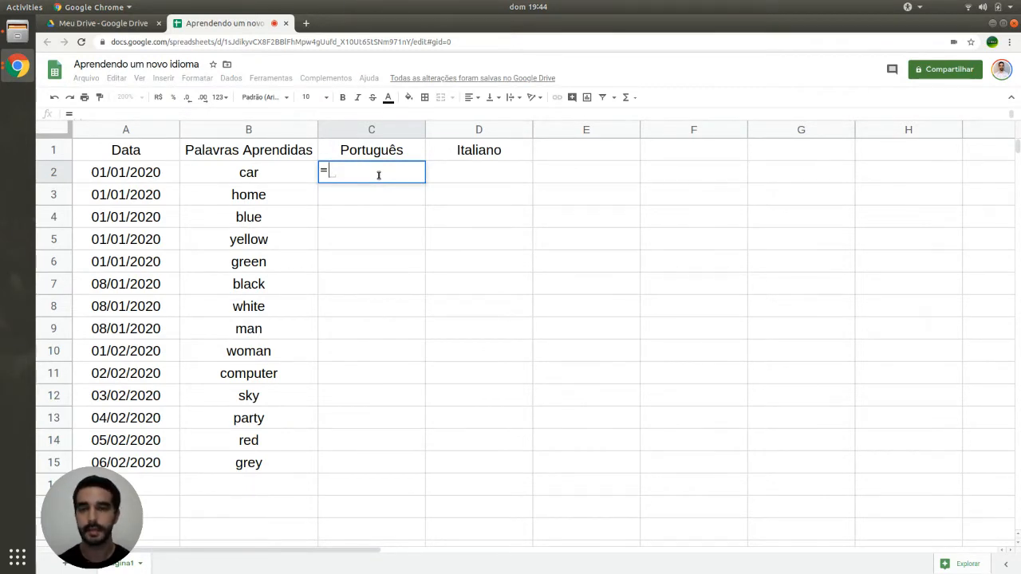
text(go)
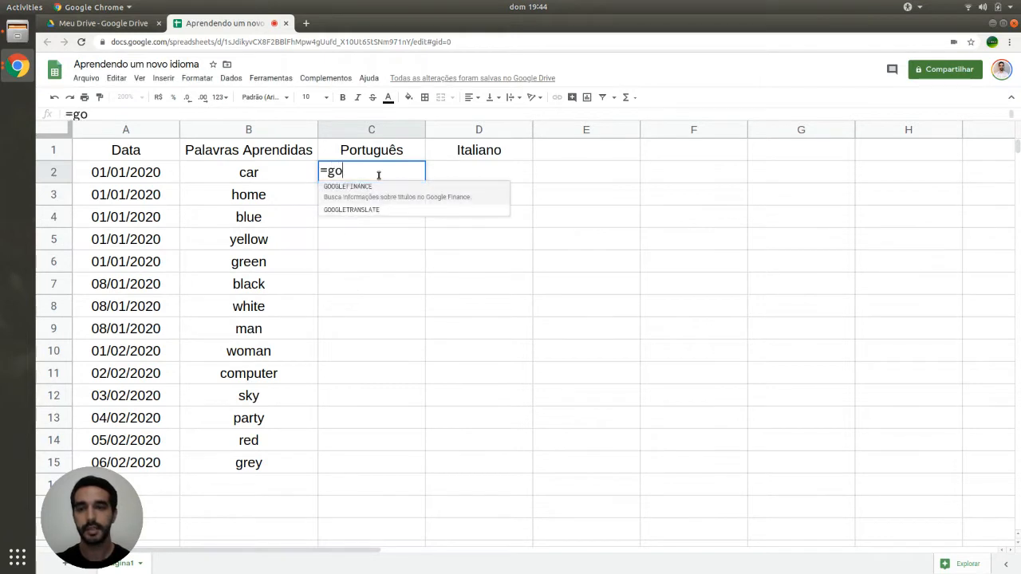
text(ogle)
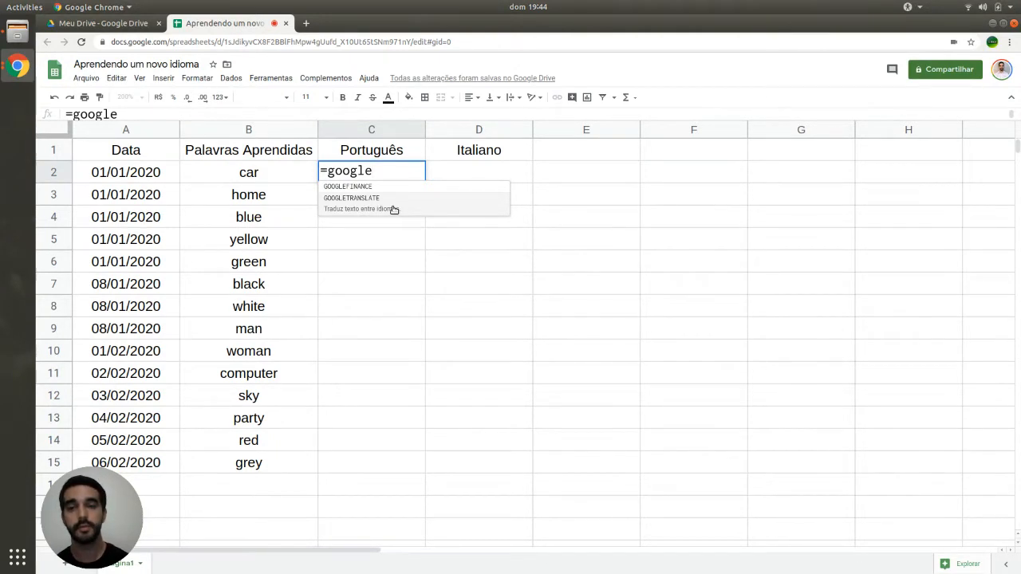
click(410, 211)
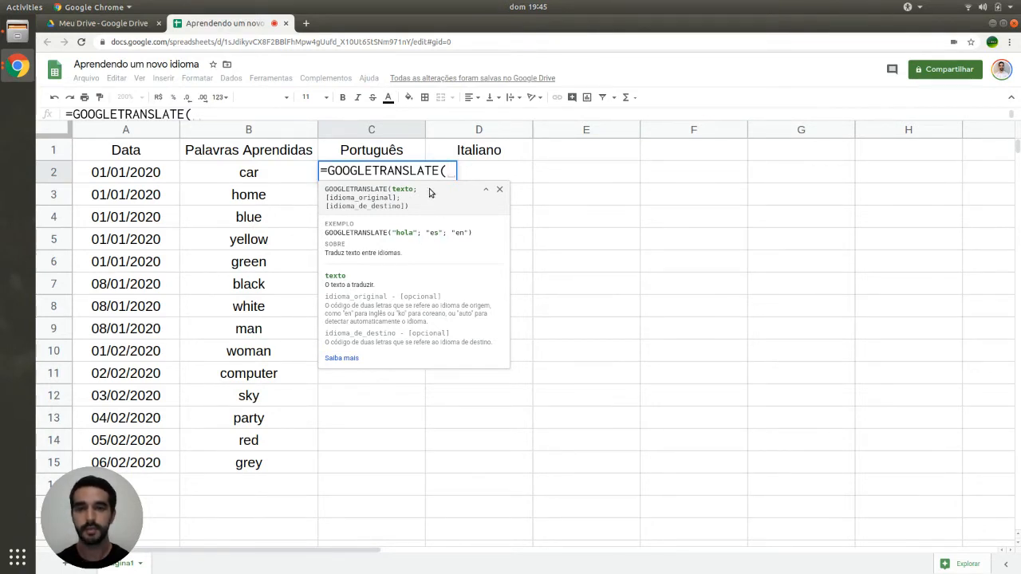
text(")
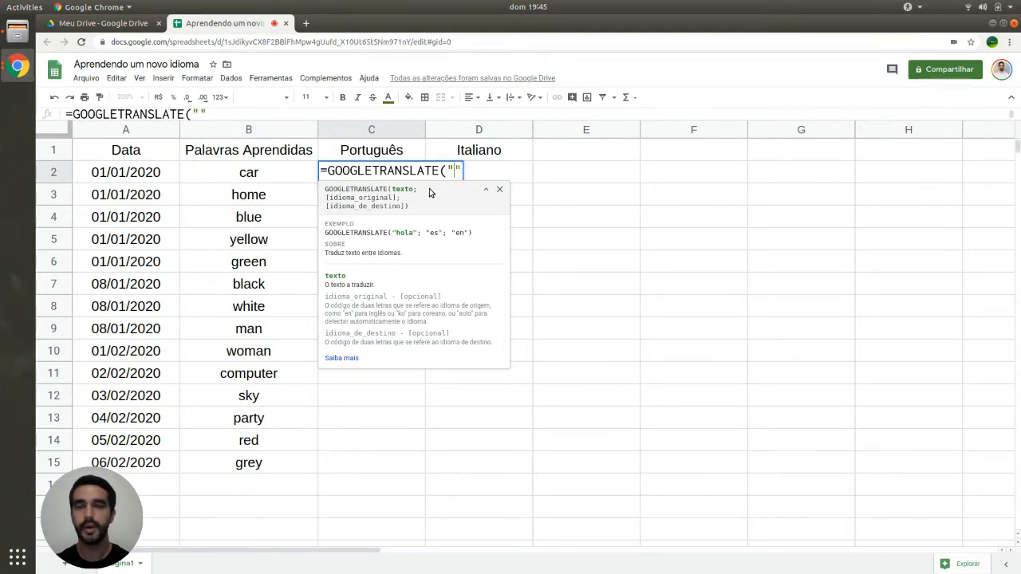
text(bla)
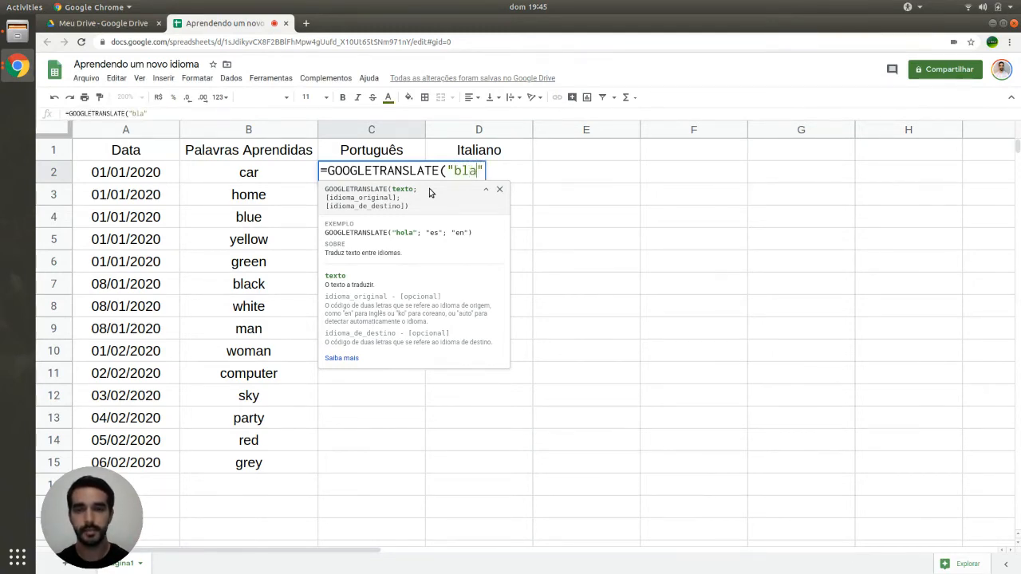
text(ck)
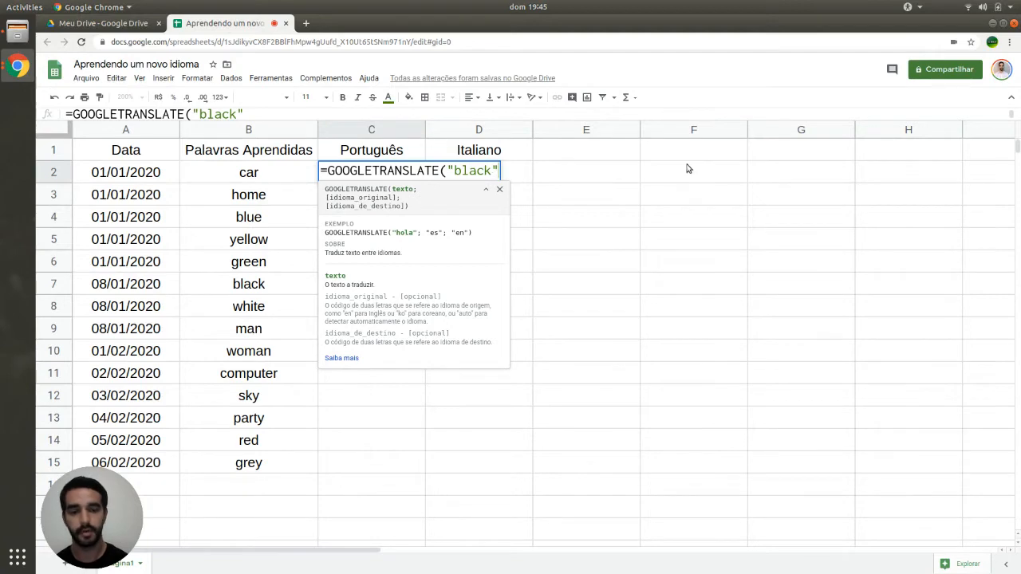
Add "en" as the source language in the C2 formula and start an empty quoted argument for the target language.
text(;)
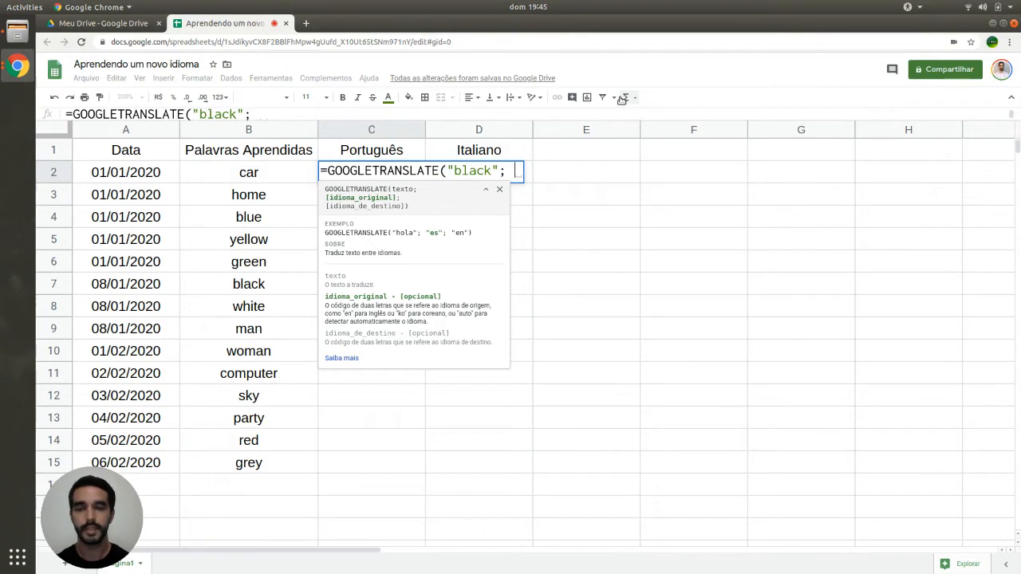
text("")
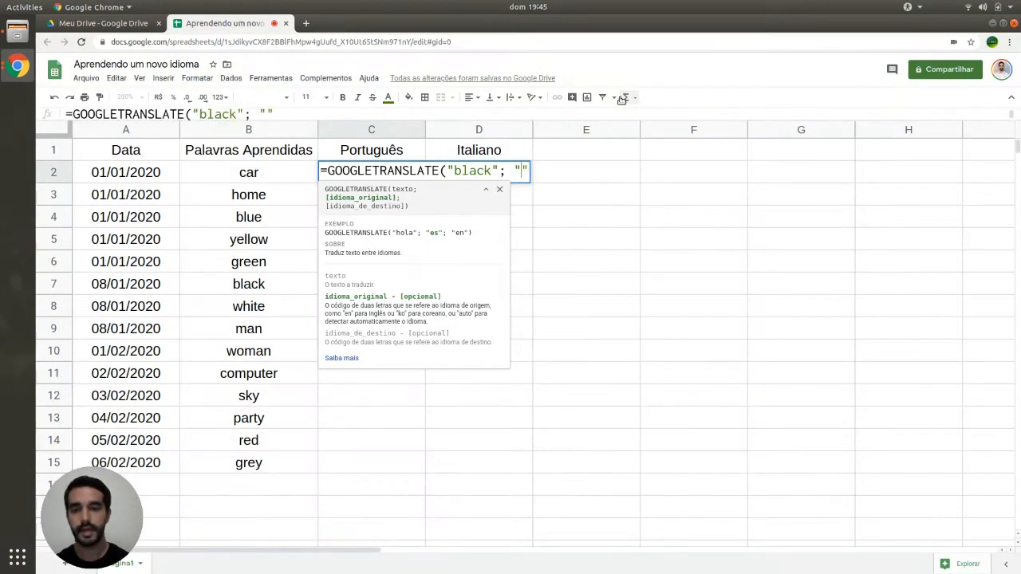
text(ne)
key(BackSpace)
key(BackSpace)
text(en)
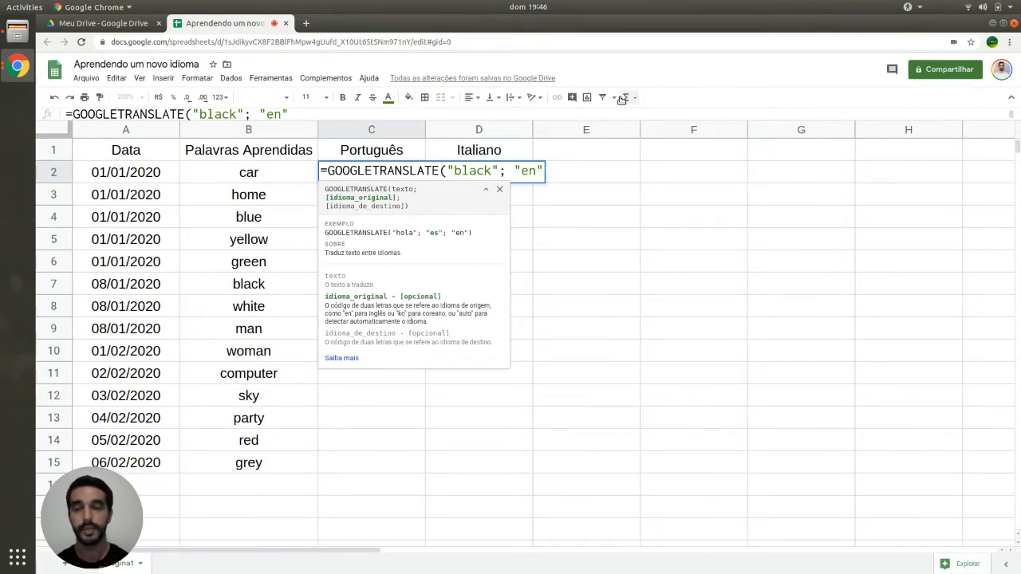
text(;)
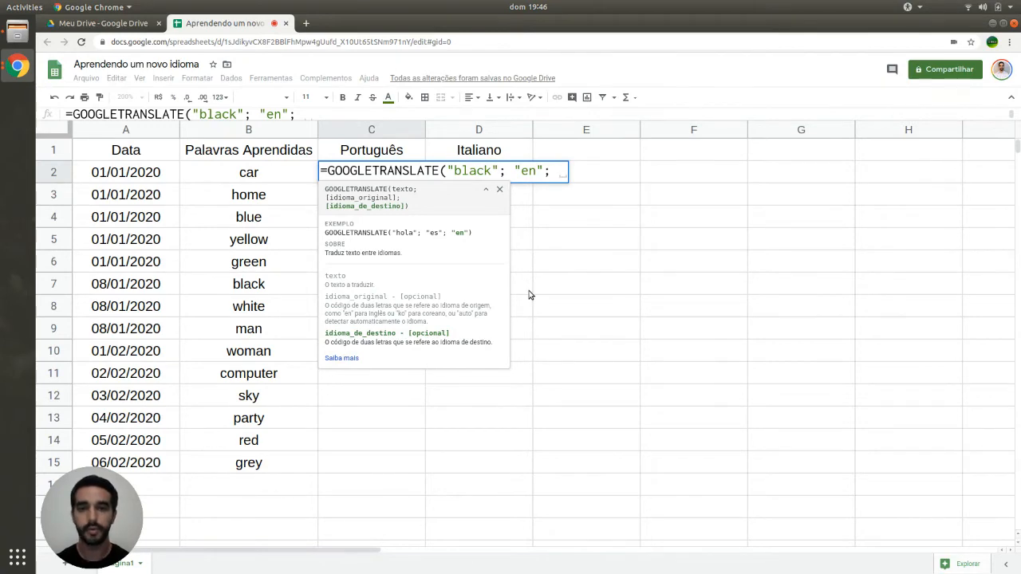
text(")
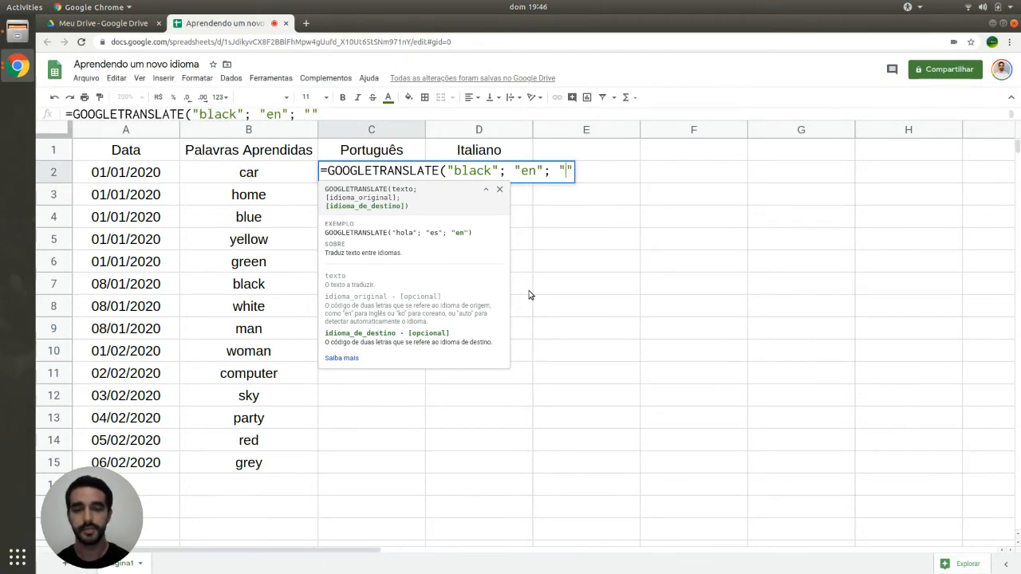
click(527, 292)
text(pt)
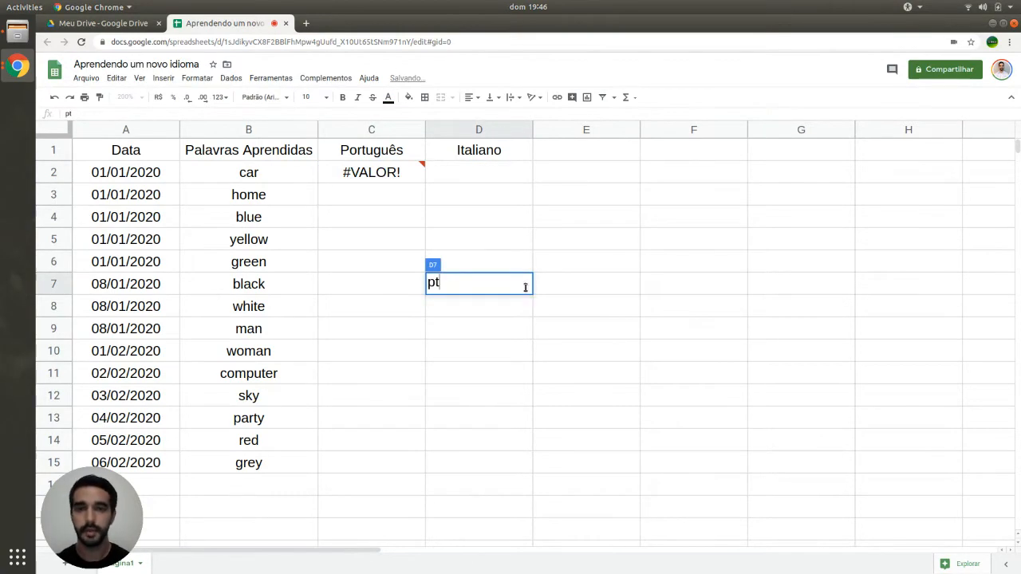
key(Escape)
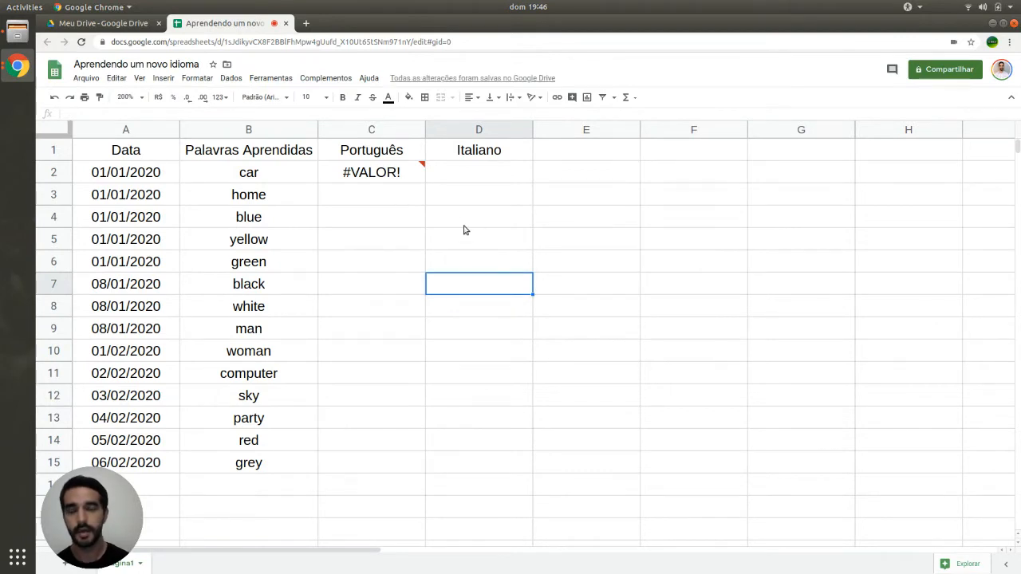
Complete the GOOGLETRANSLATE formula in C2 with "pt" as the target language.
mouse_move(401, 178)
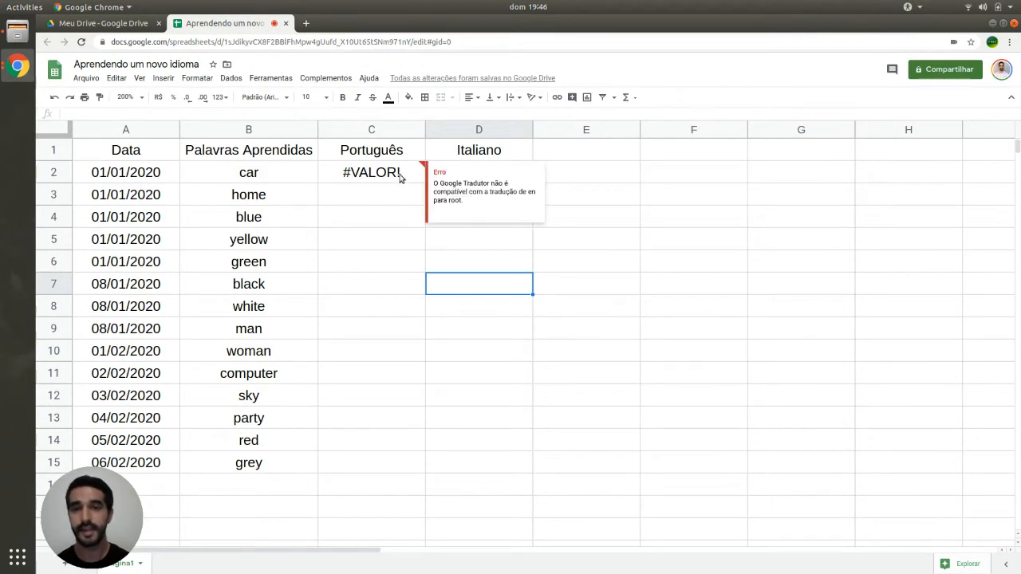
double_click(401, 179)
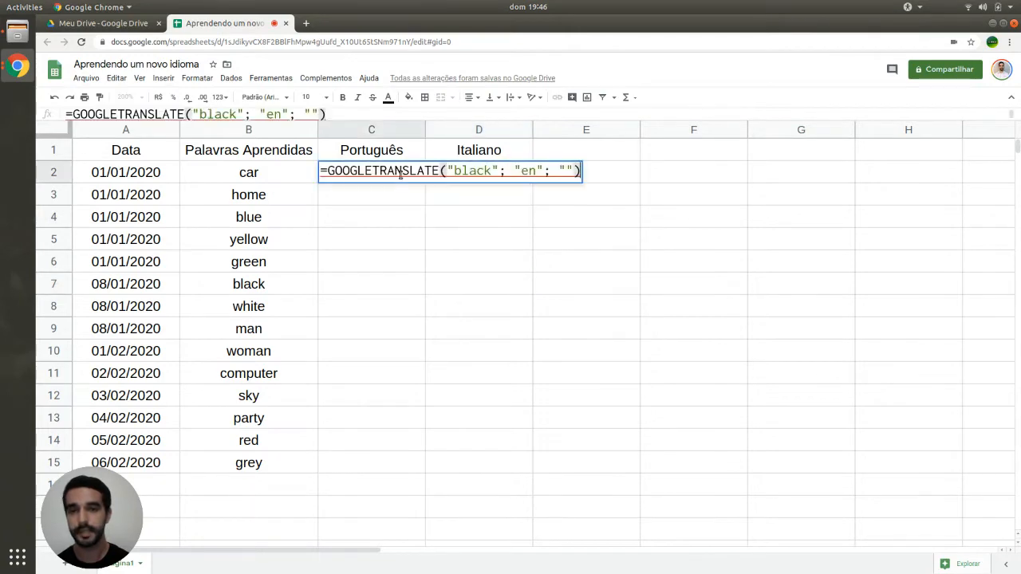
click(561, 171)
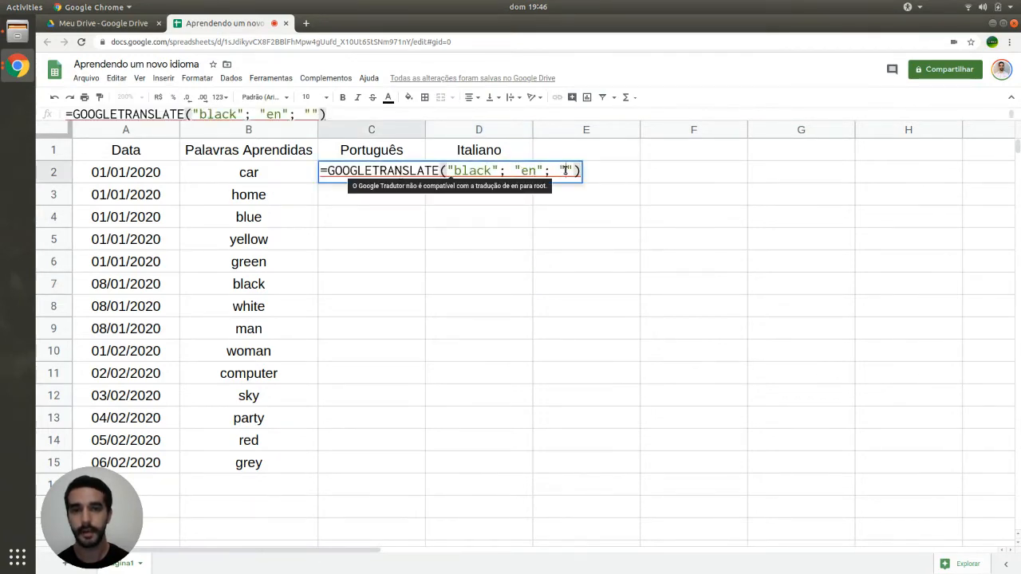
text(pt)
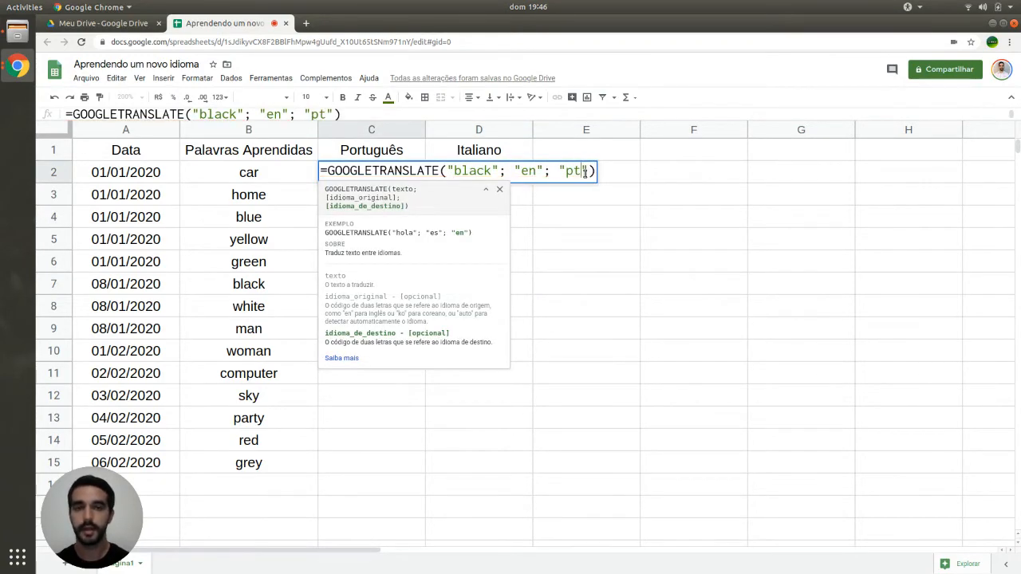
key(Return)
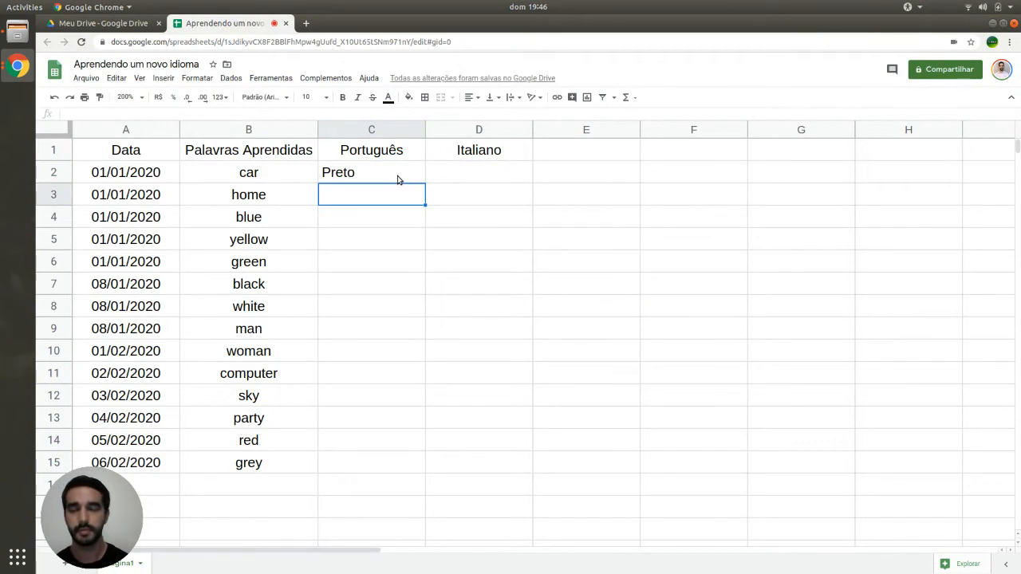
Replace the fixed text "black" in the C2 formula with a reference to the learned word in cell B2.
click(264, 180)
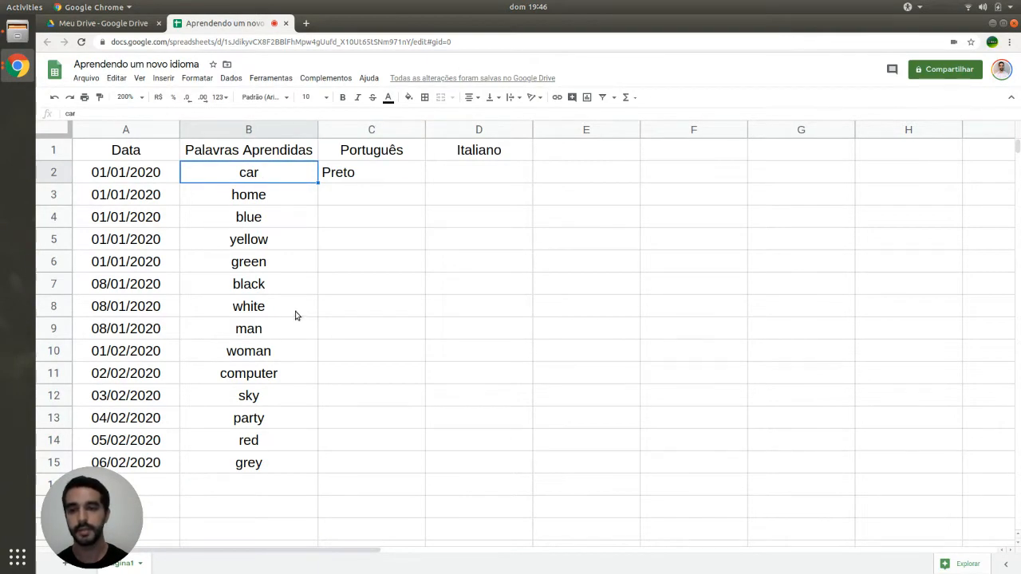
mouse_move(278, 287)
mouse_down()
mouse_move(365, 278)
mouse_move(276, 285)
mouse_up()
click(292, 177)
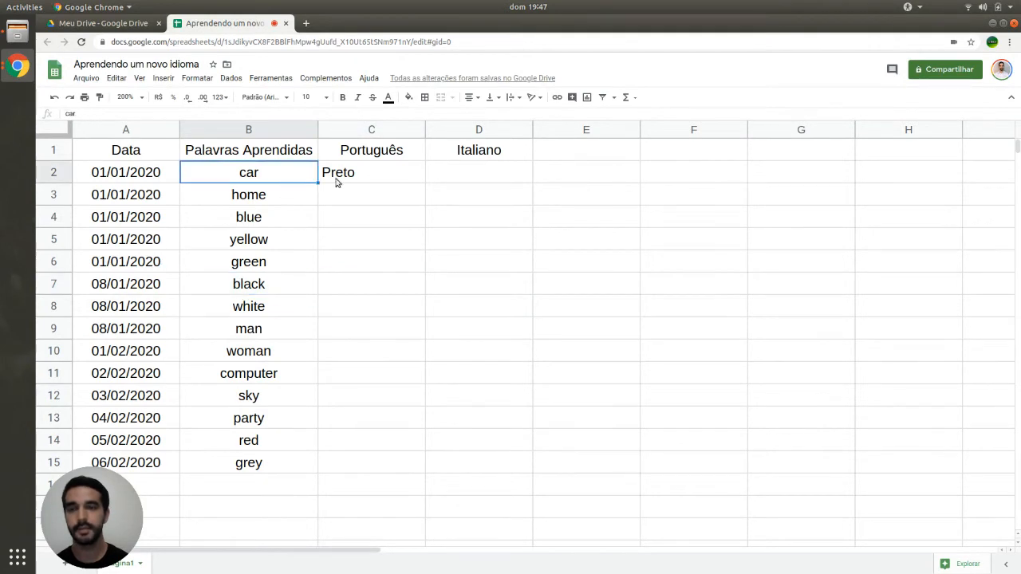
double_click(377, 175)
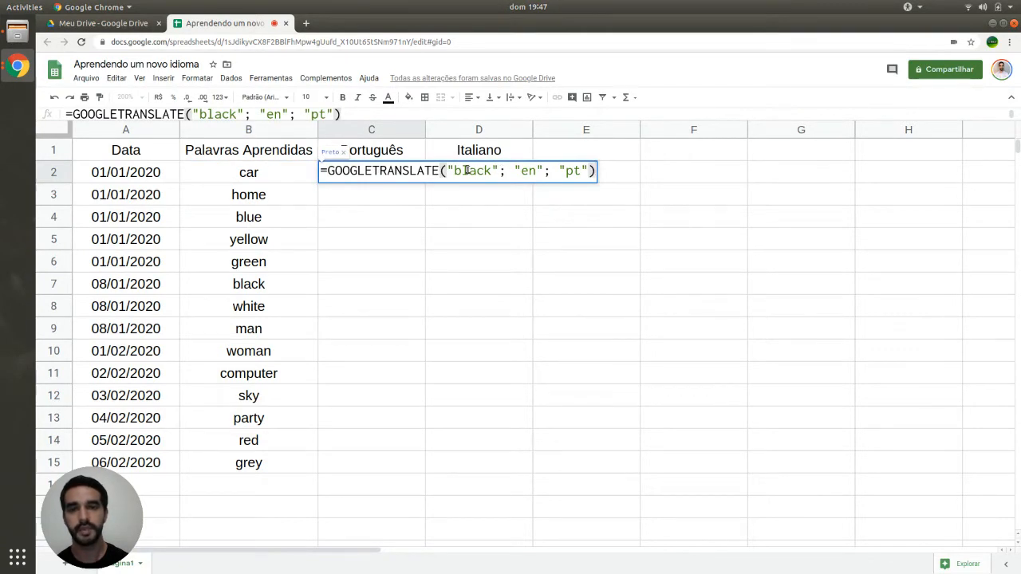
drag(451, 169, 588, 171)
click(568, 172)
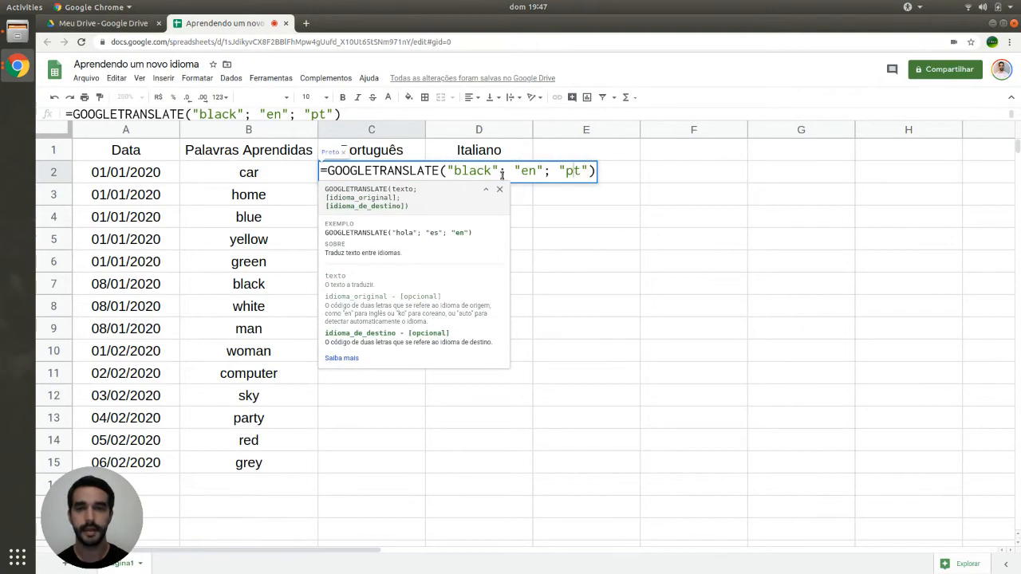
click(500, 169)
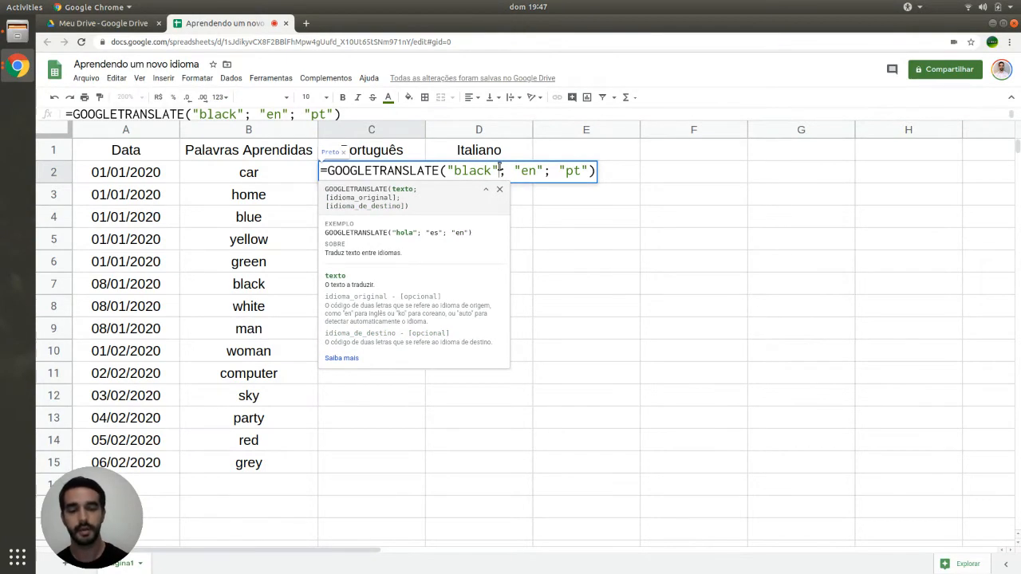
key(BackSpace)
key(BackSpace)
key(BackSpace)
key(BackSpace)
key(BackSpace)
key(BackSpace)
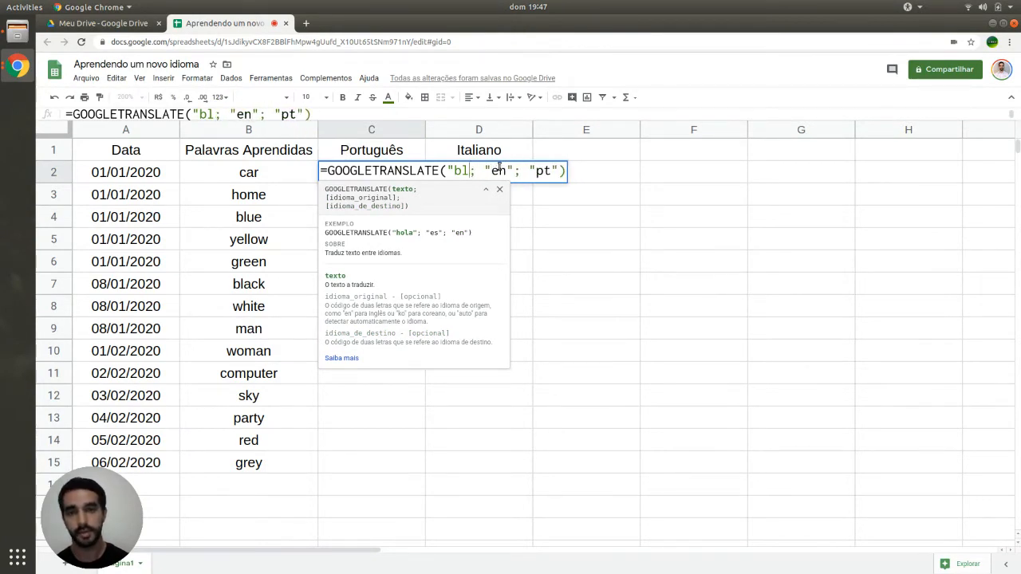
key(BackSpace)
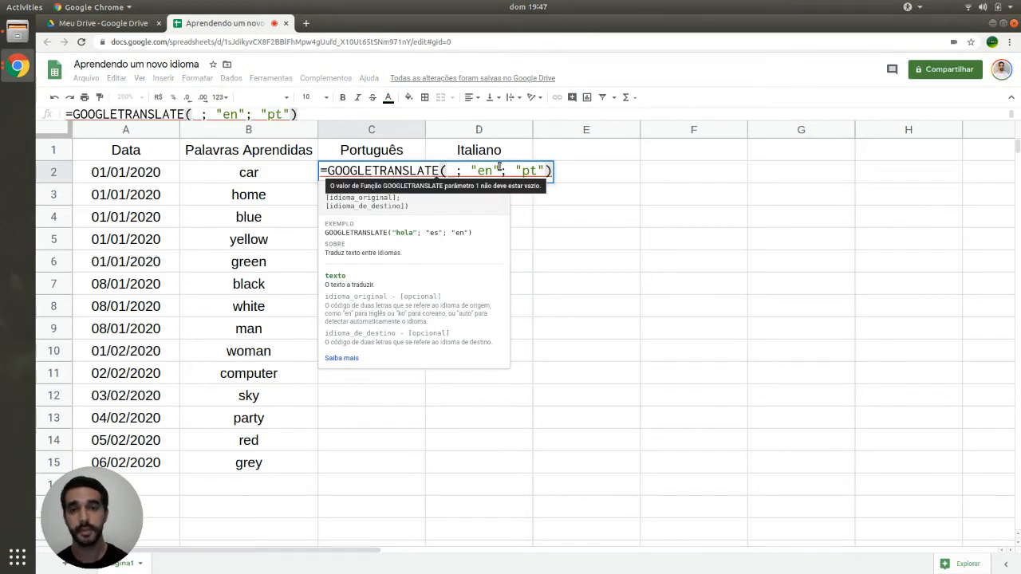
click(282, 176)
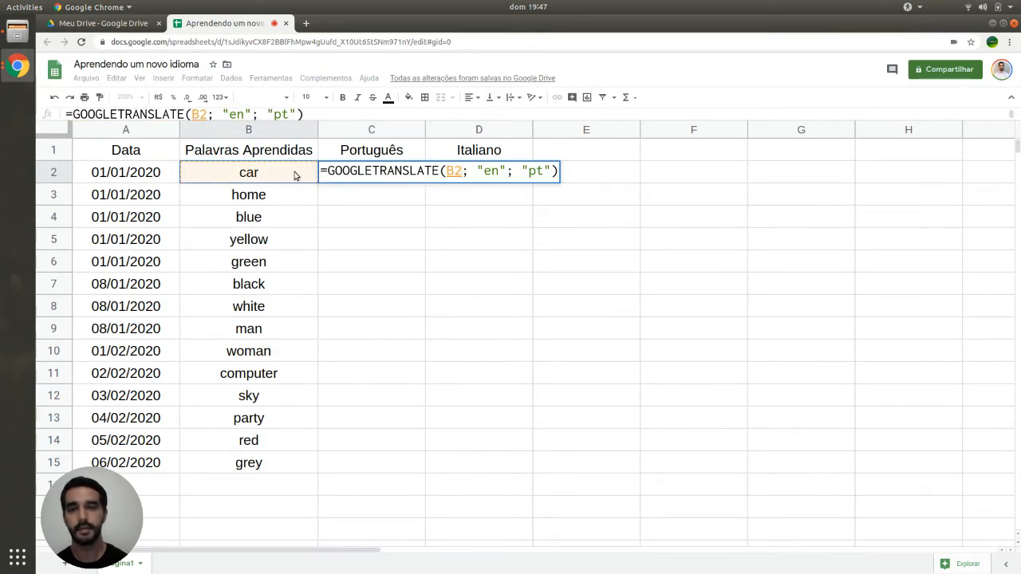
key(Return)
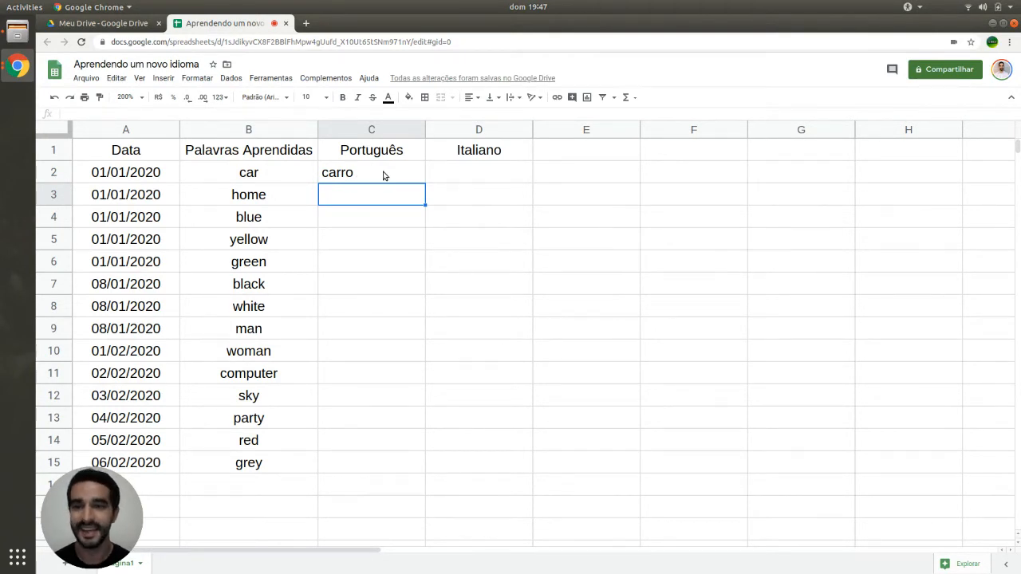
Fill the translation formula from C2 down to C3.
click(383, 176)
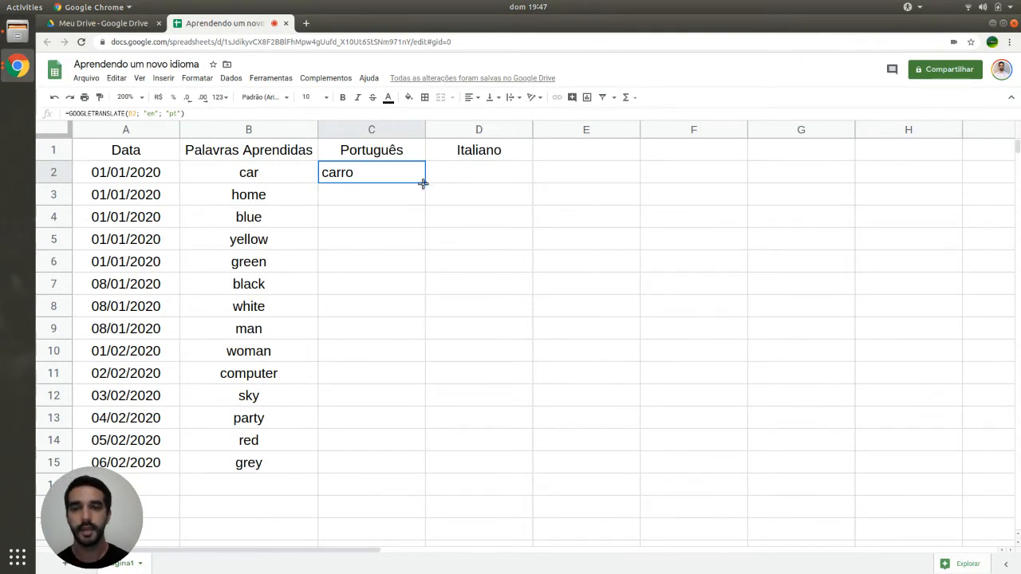
drag(422, 183, 422, 200)
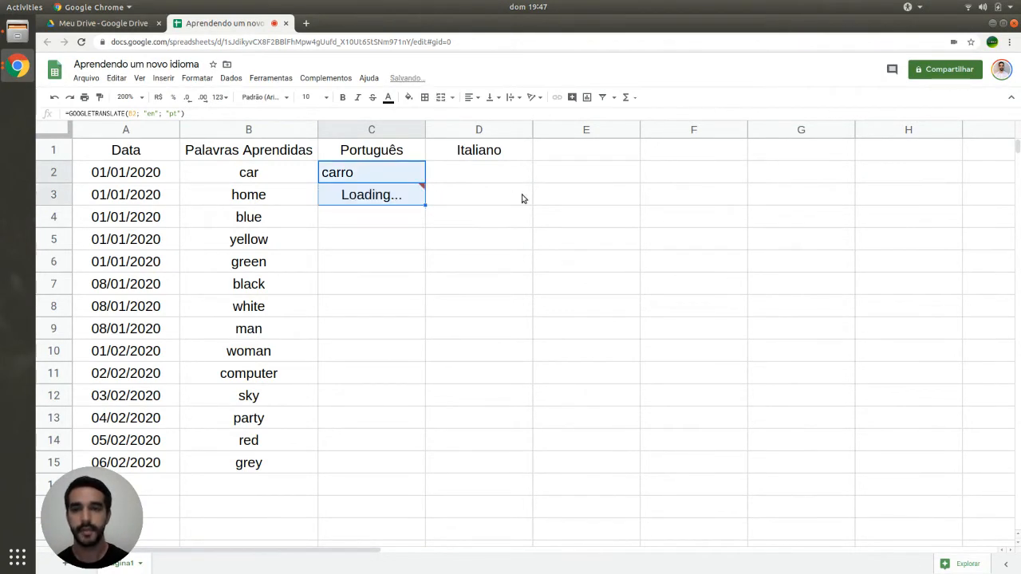
click(392, 198)
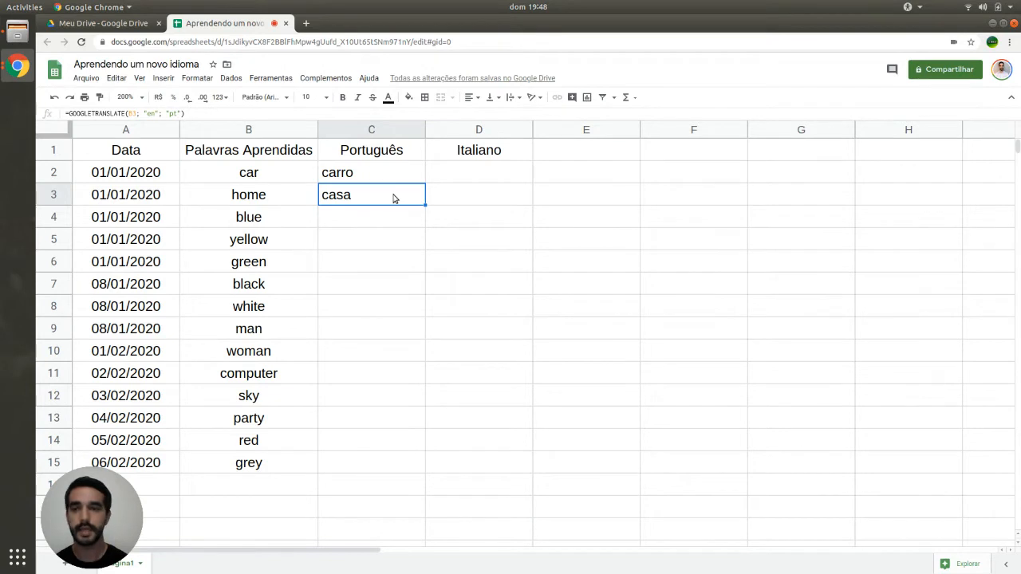
Compare the formulas in C2 and C3, checking the word reference and the language codes.
click(388, 172)
double_click(389, 170)
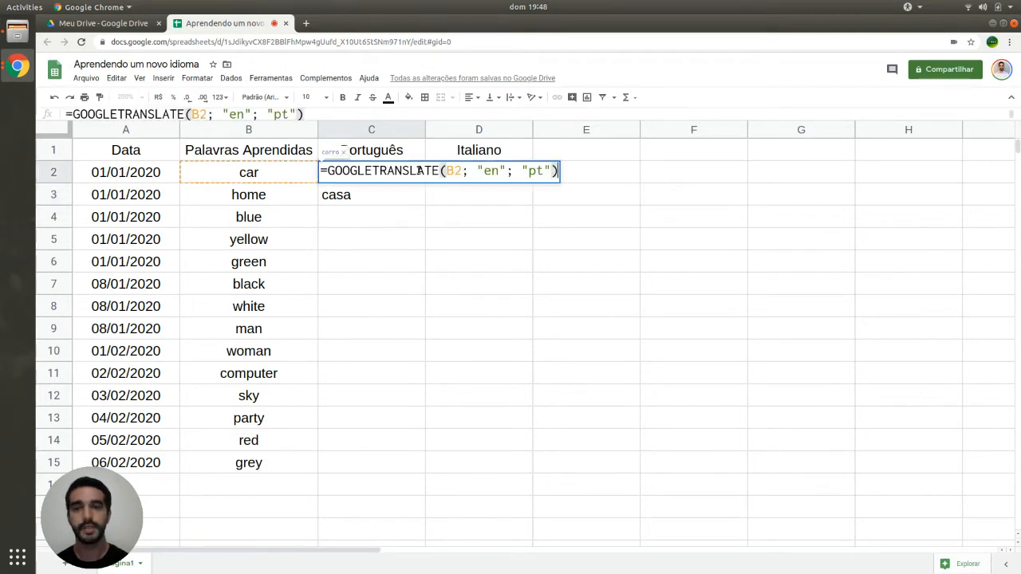
click(376, 200)
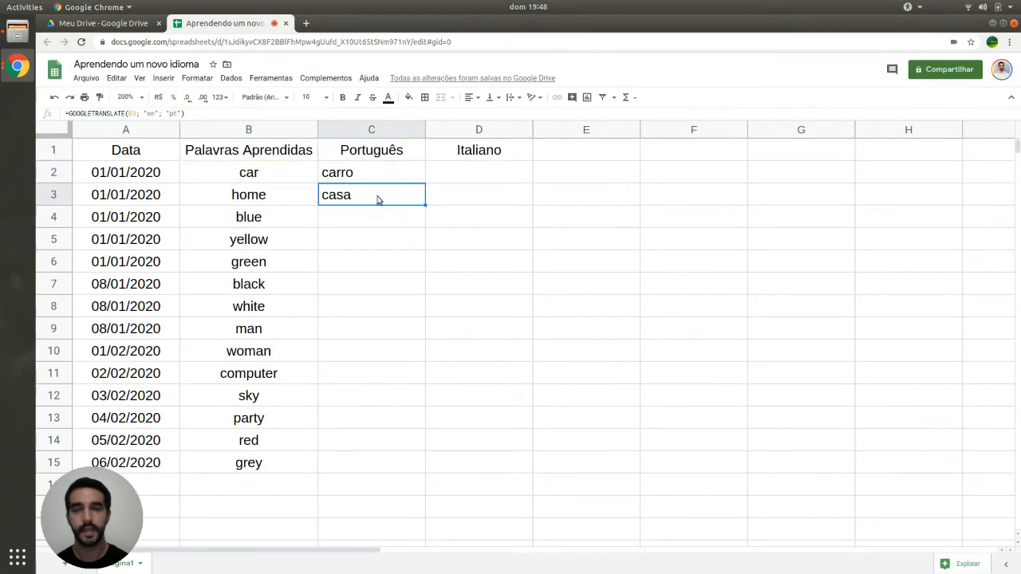
click(423, 182)
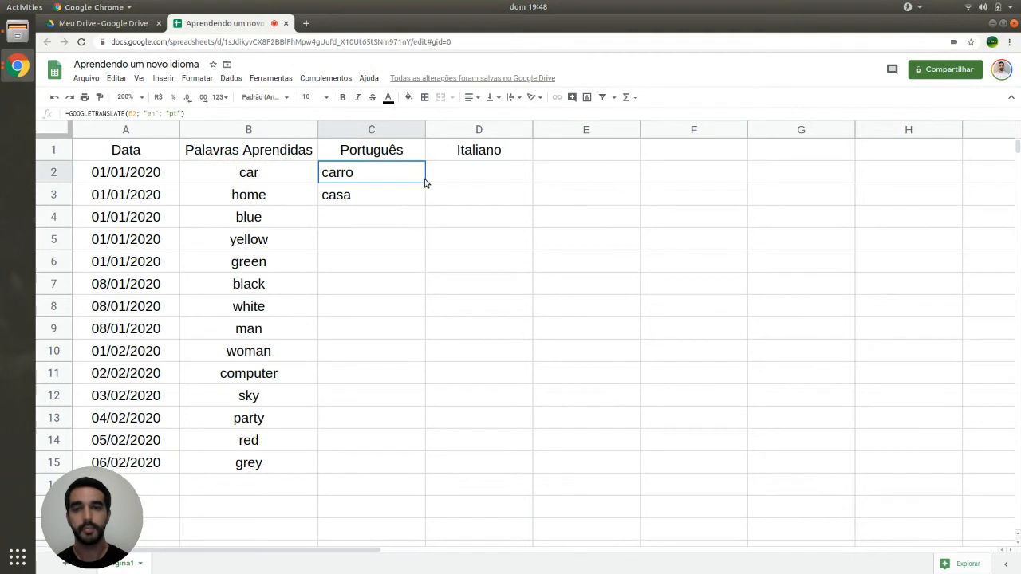
click(390, 200)
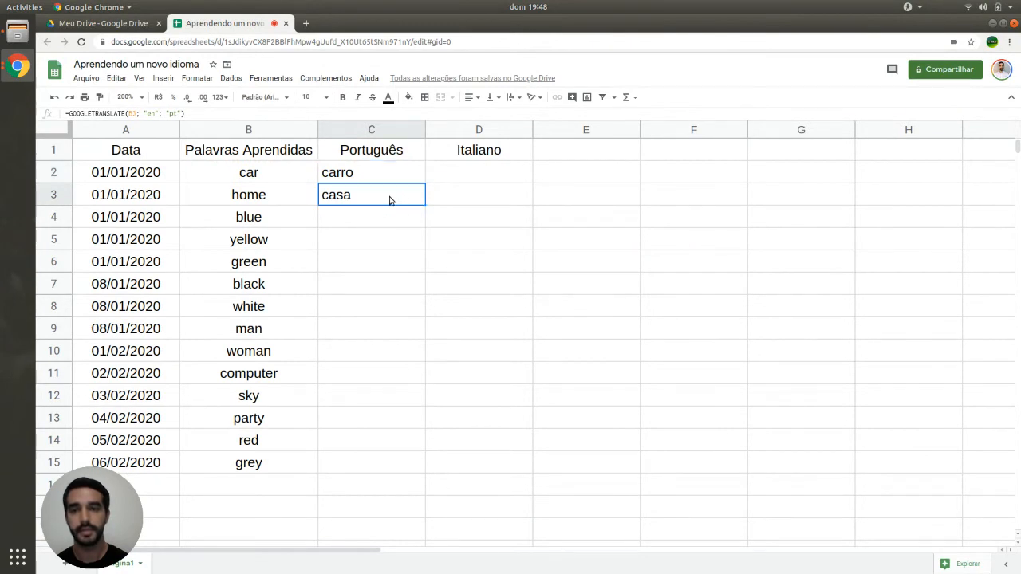
double_click(390, 201)
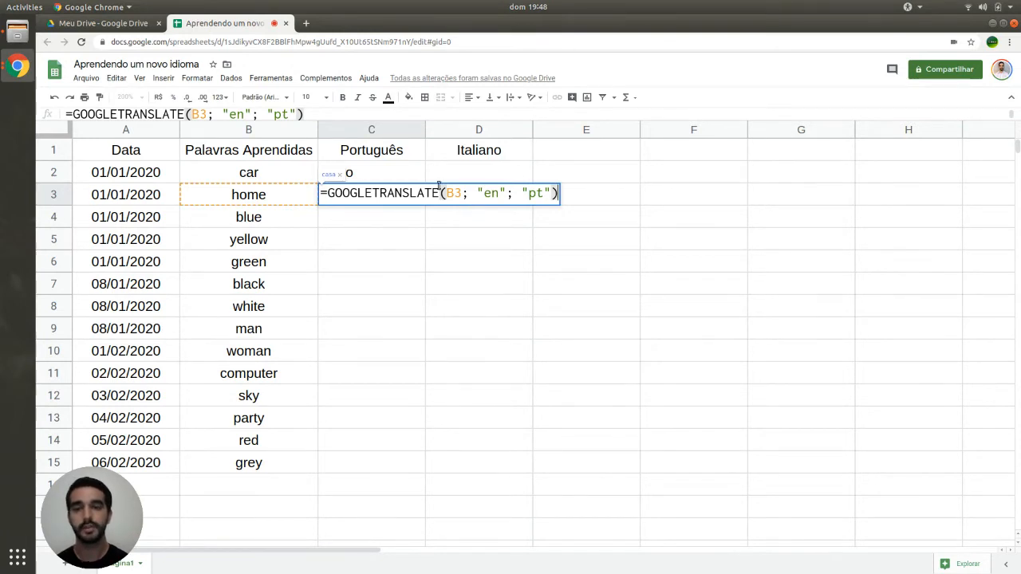
double_click(490, 193)
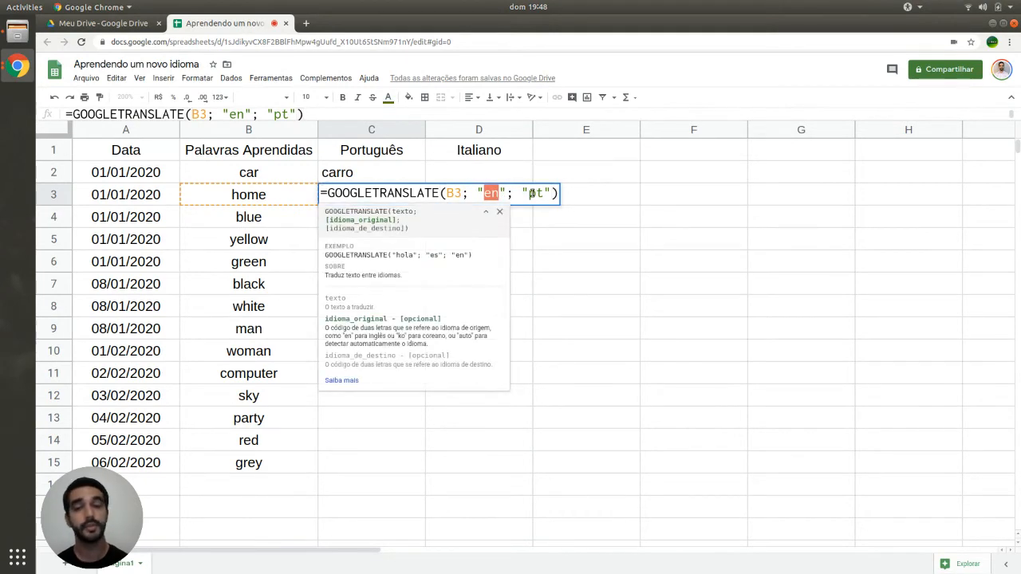
click(399, 164)
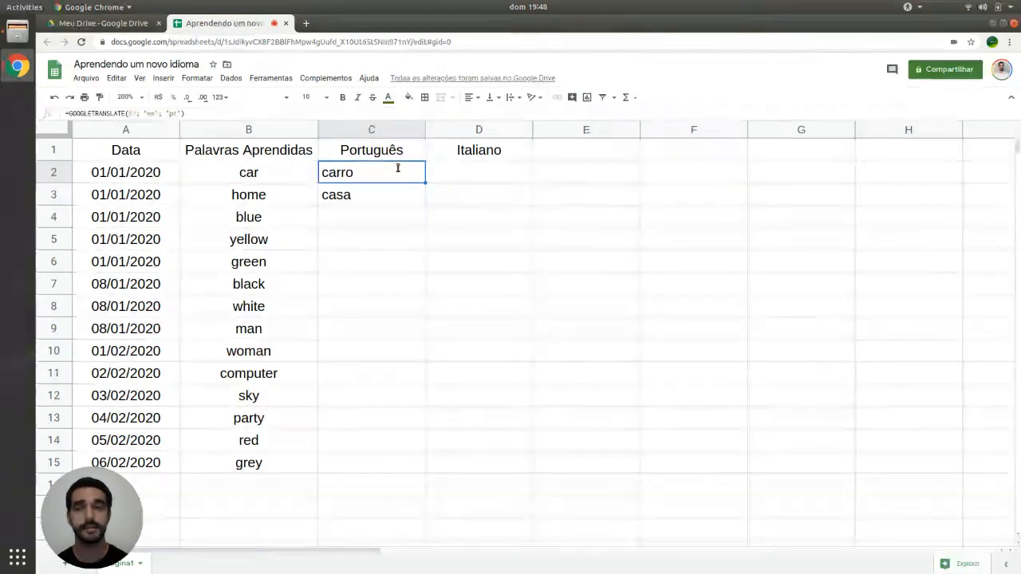
double_click(399, 168)
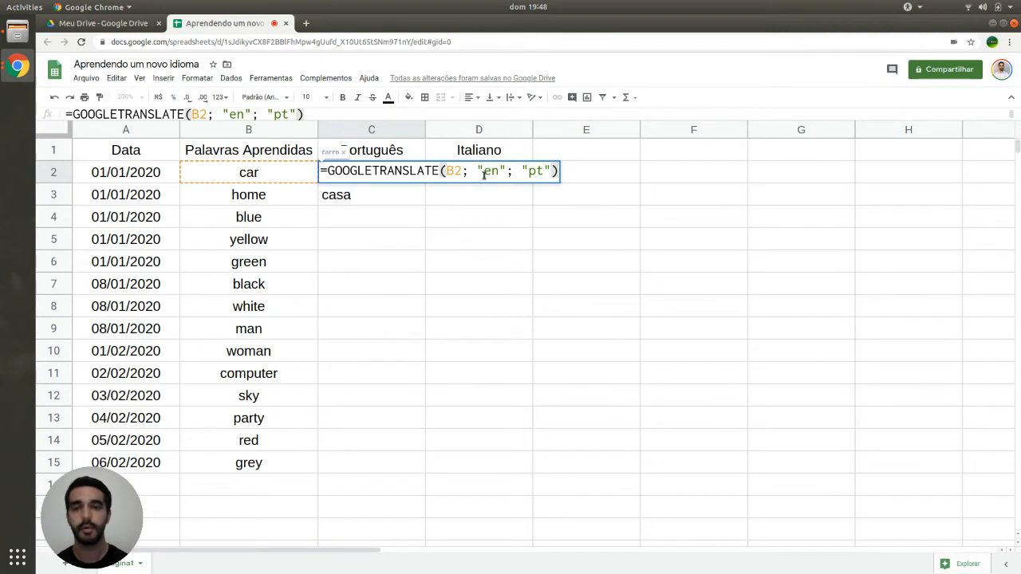
click(384, 200)
double_click(411, 175)
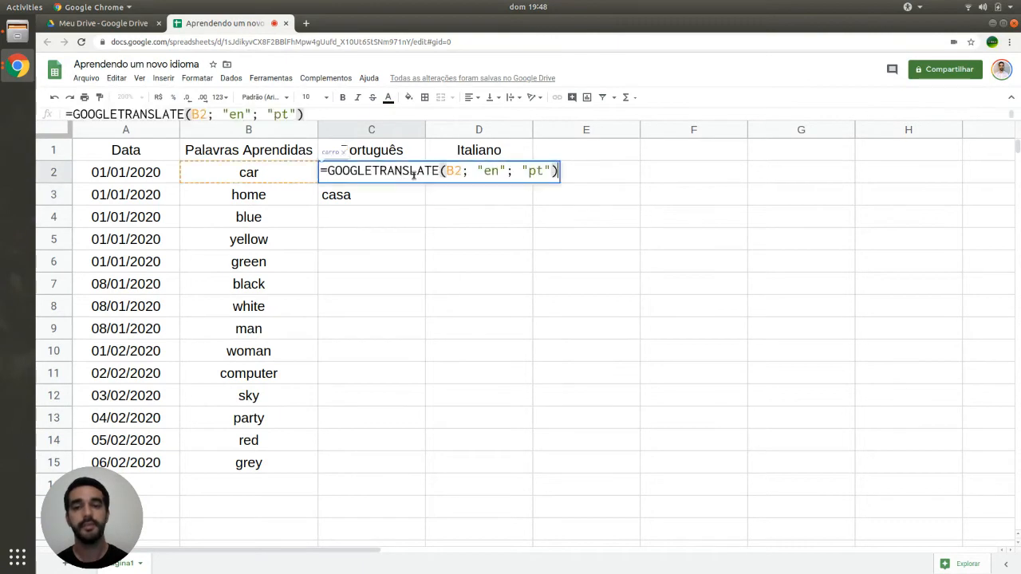
click(448, 171)
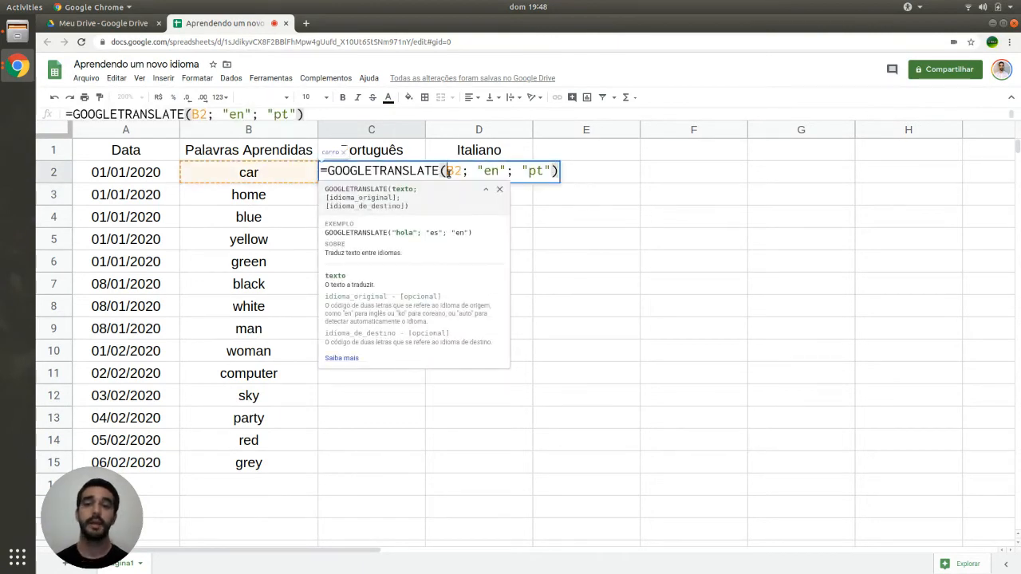
Examine how the word references in the C2 and C3 formulas relate to rows 2 and 3.
click(403, 147)
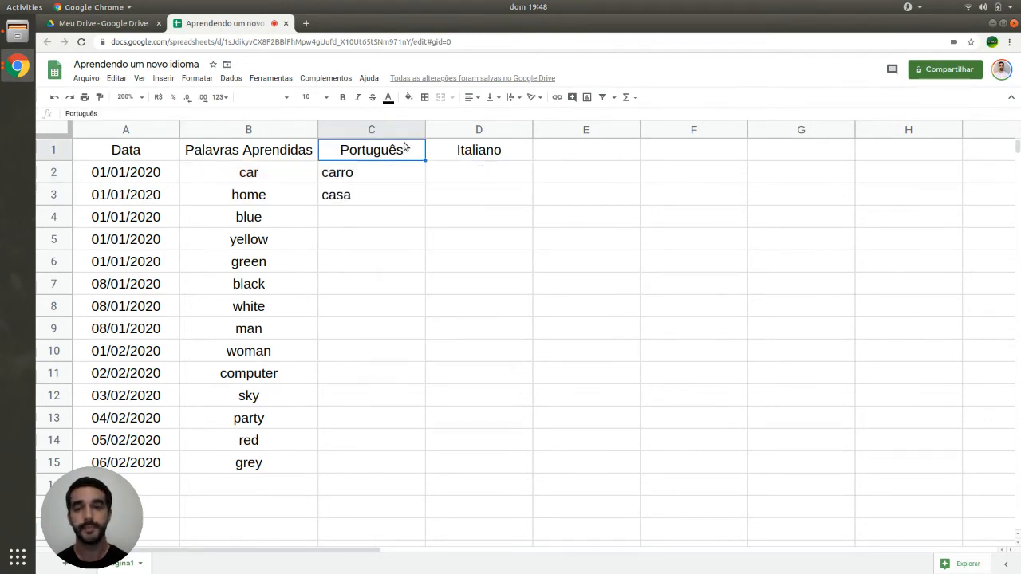
drag(409, 175, 406, 194)
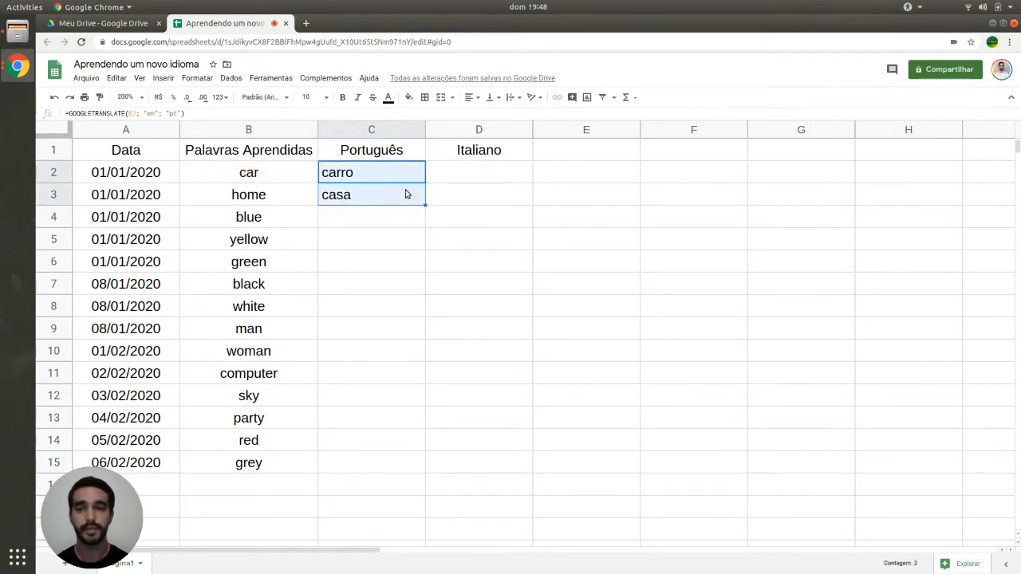
click(403, 177)
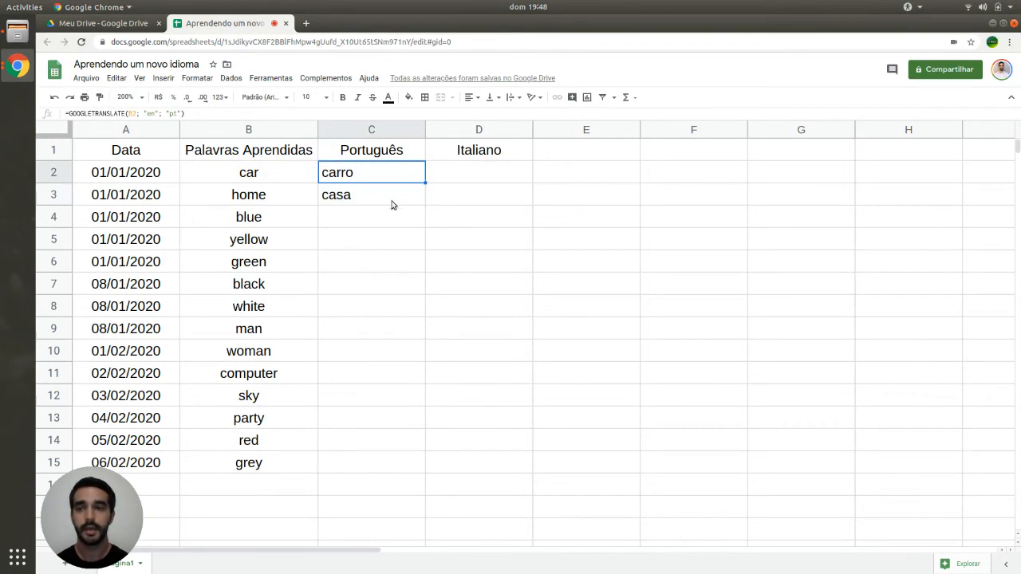
click(53, 173)
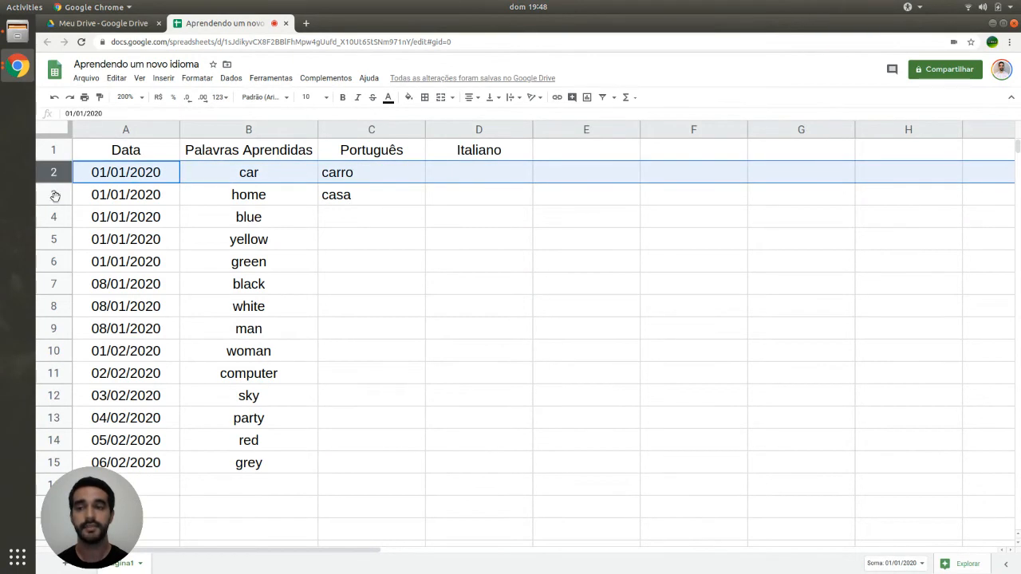
click(54, 194)
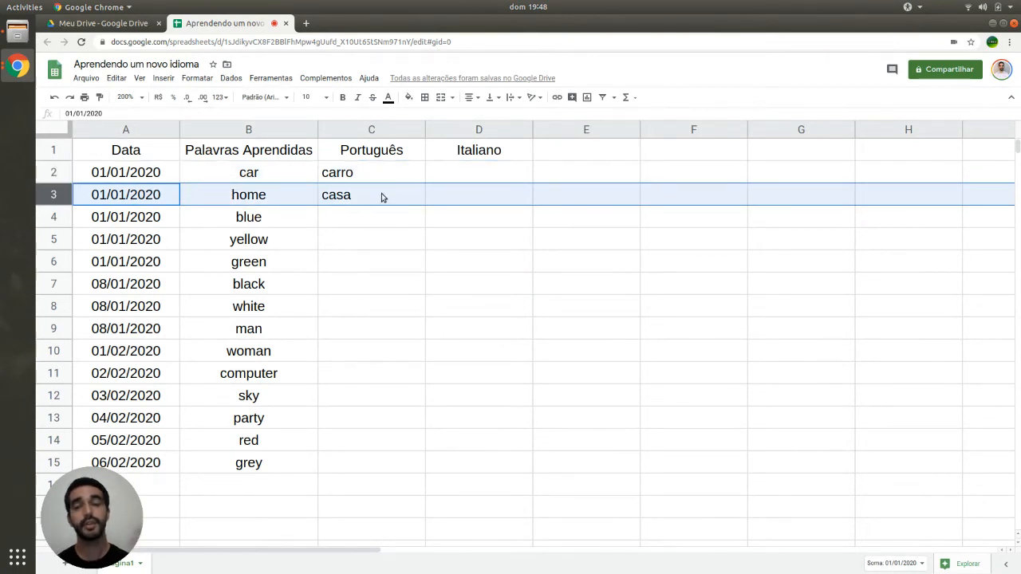
click(382, 196)
double_click(382, 196)
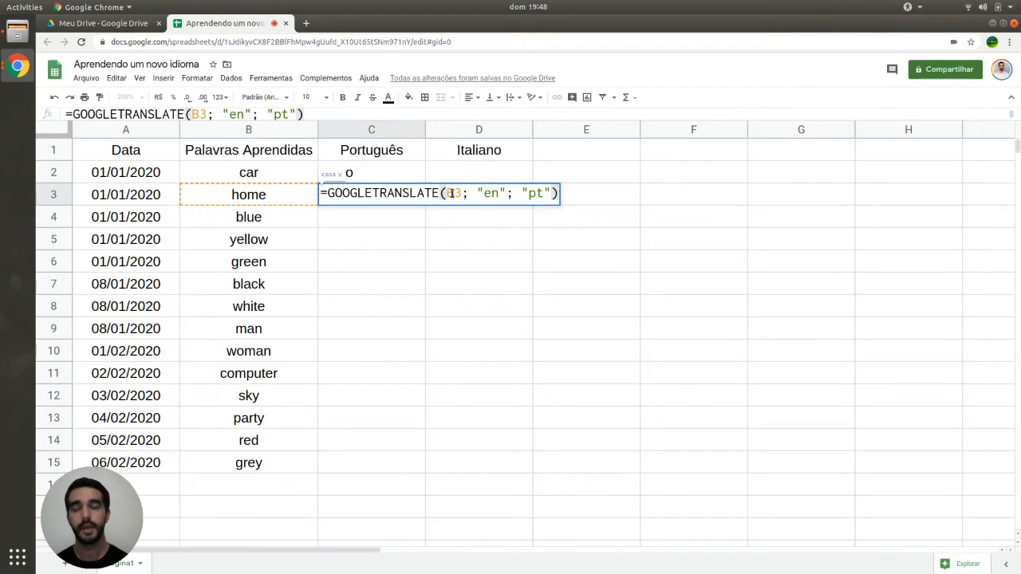
click(399, 183)
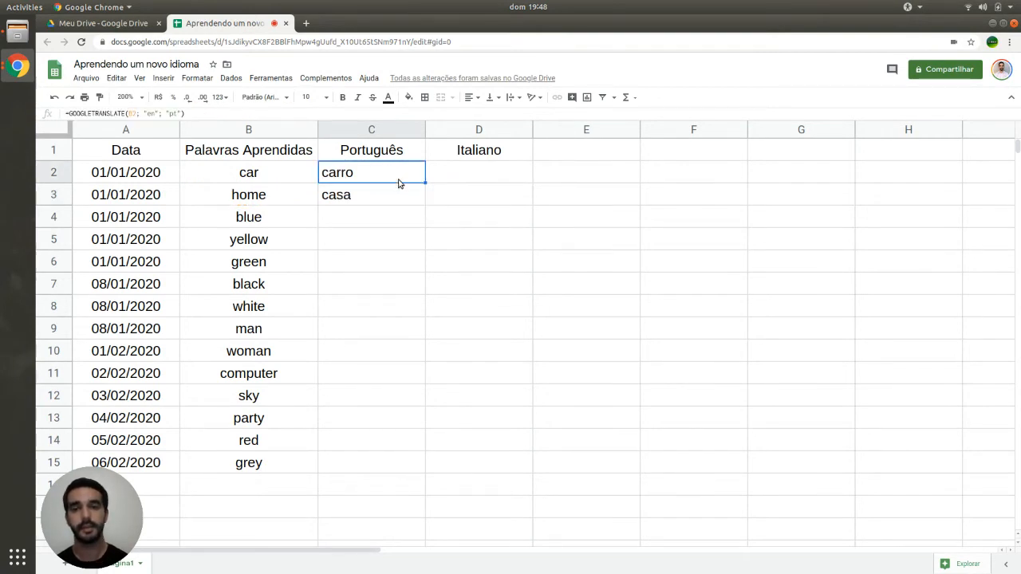
click(388, 202)
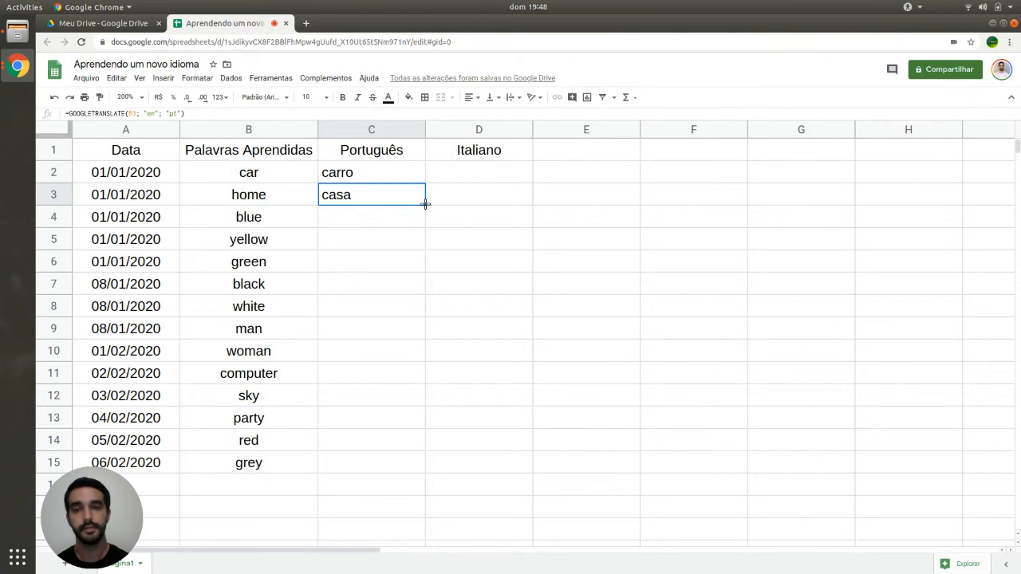
Fill the Portuguese translation formula from C3 down to C15 and check the word reference in the C2 formula.
drag(425, 204, 404, 460)
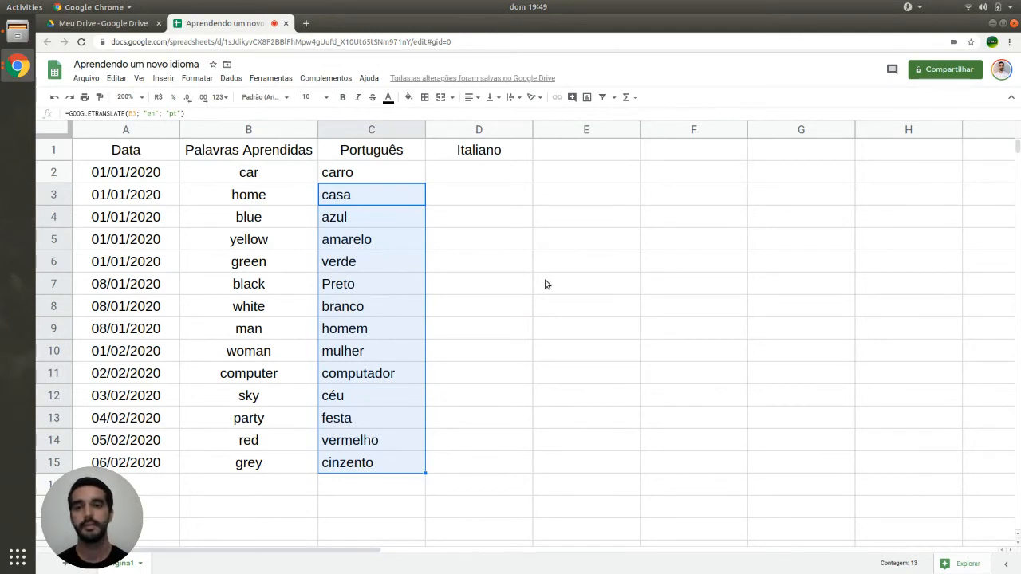
double_click(382, 175)
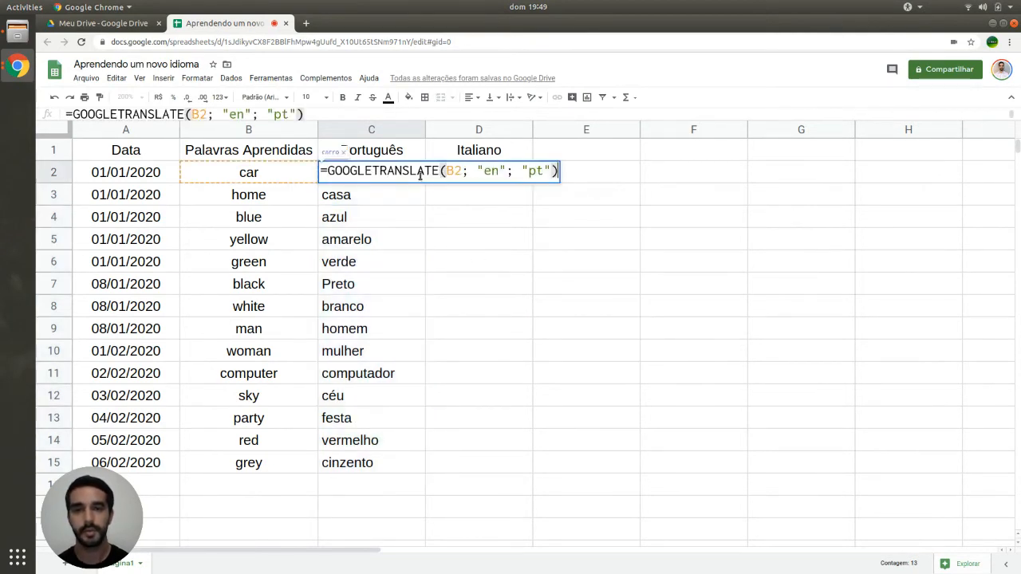
click(360, 217)
Center the contents of the Português column horizontally.
click(380, 130)
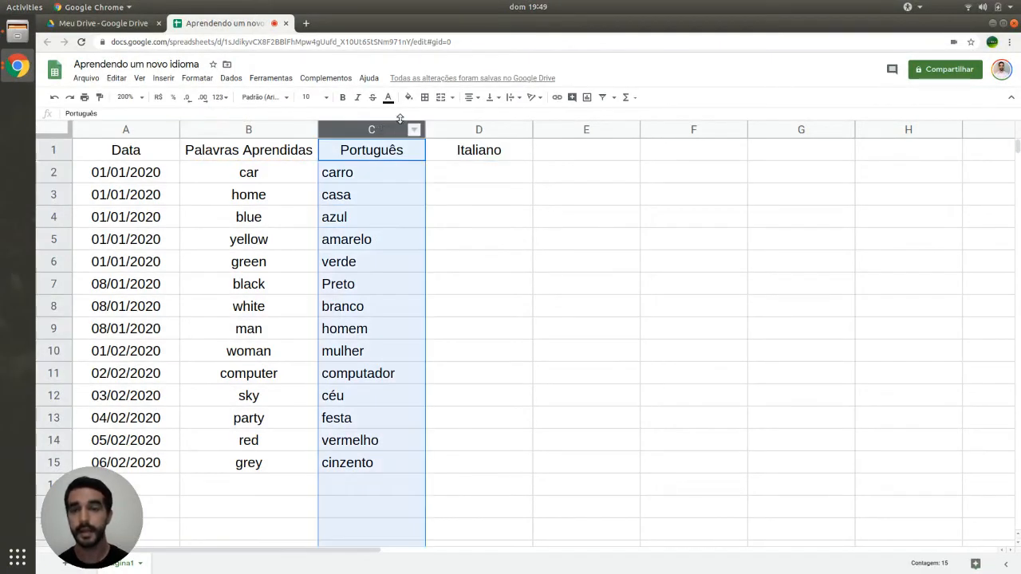
click(472, 97)
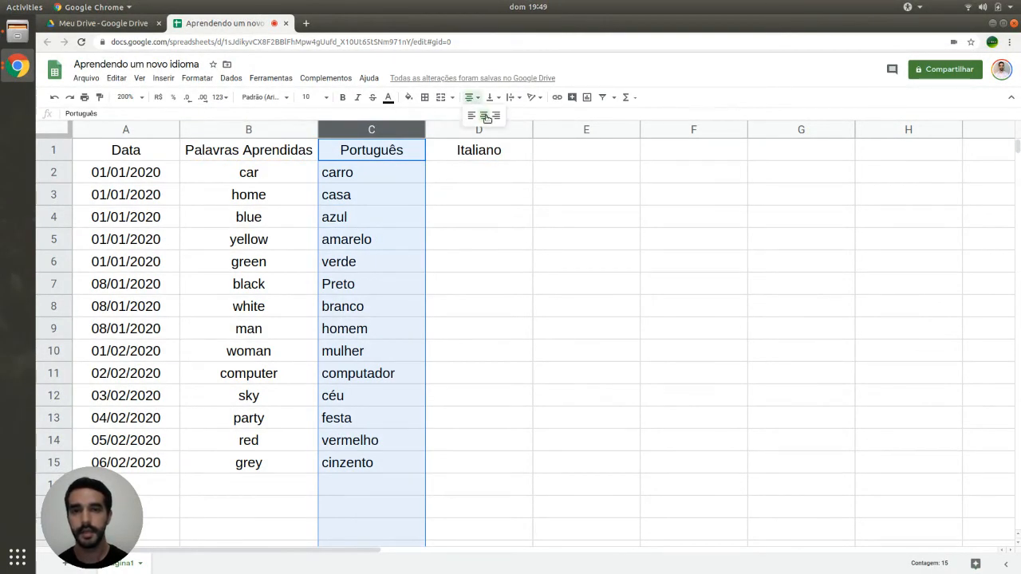
click(483, 114)
Review the Portuguese translations in C2 to C15, comparing the formula beside the last learned word with the one in C2.
drag(402, 175, 388, 464)
click(380, 311)
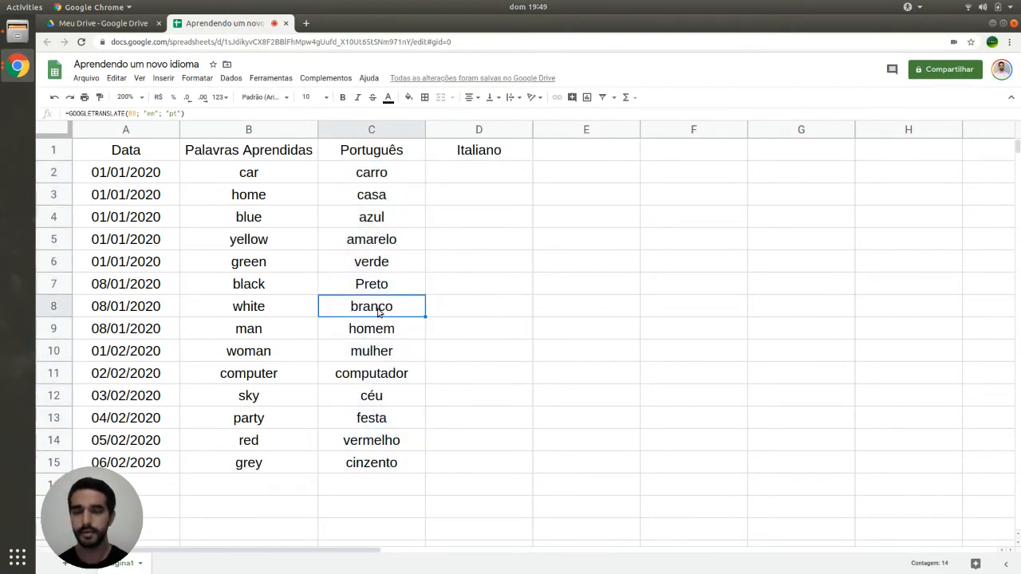
click(295, 470)
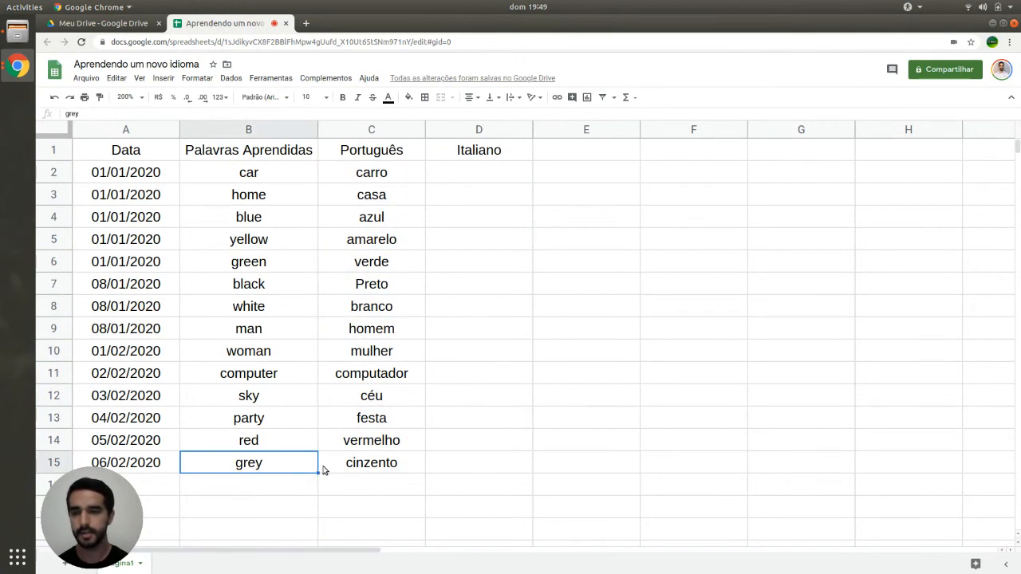
click(368, 469)
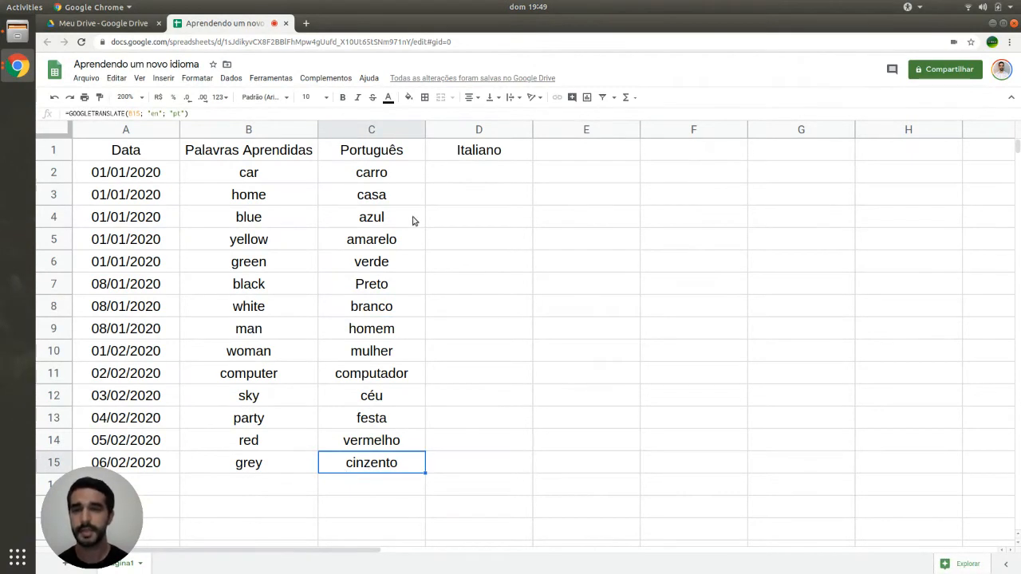
click(400, 179)
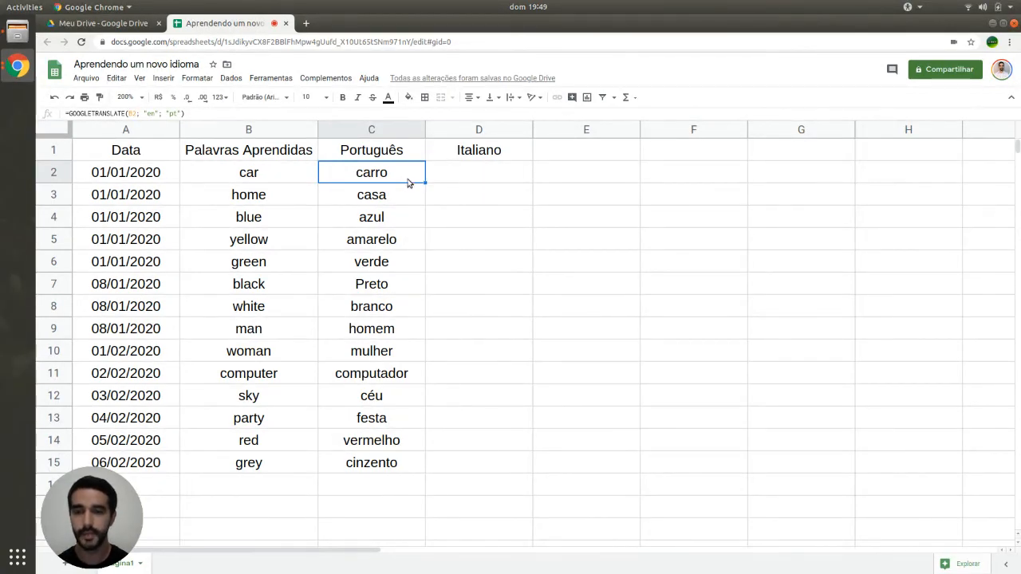
Enter =GOOGLETRANSLATE(B2; "en"; "it") in cell D2 to translate the first learned word into Italian.
click(449, 178)
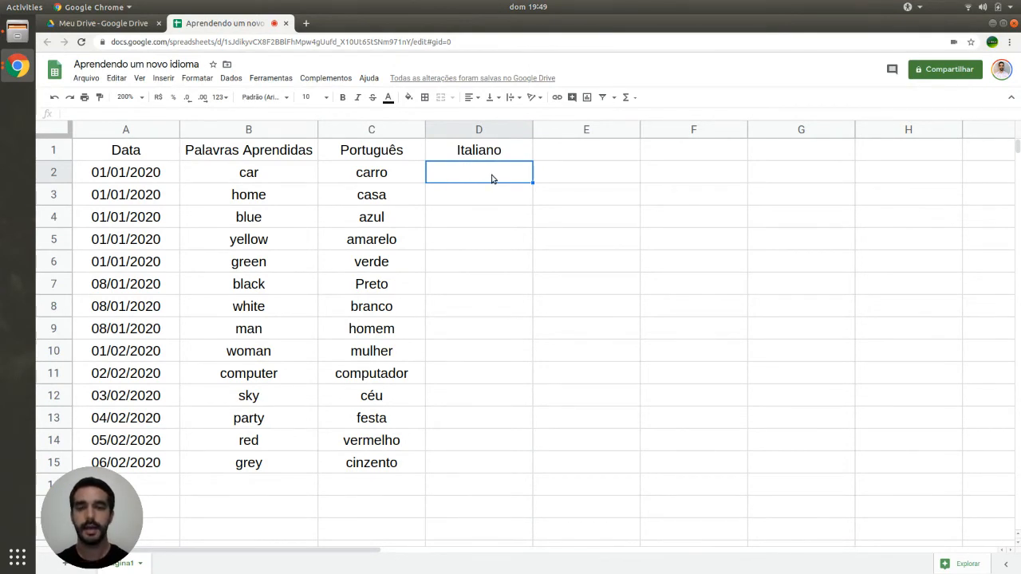
text(=)
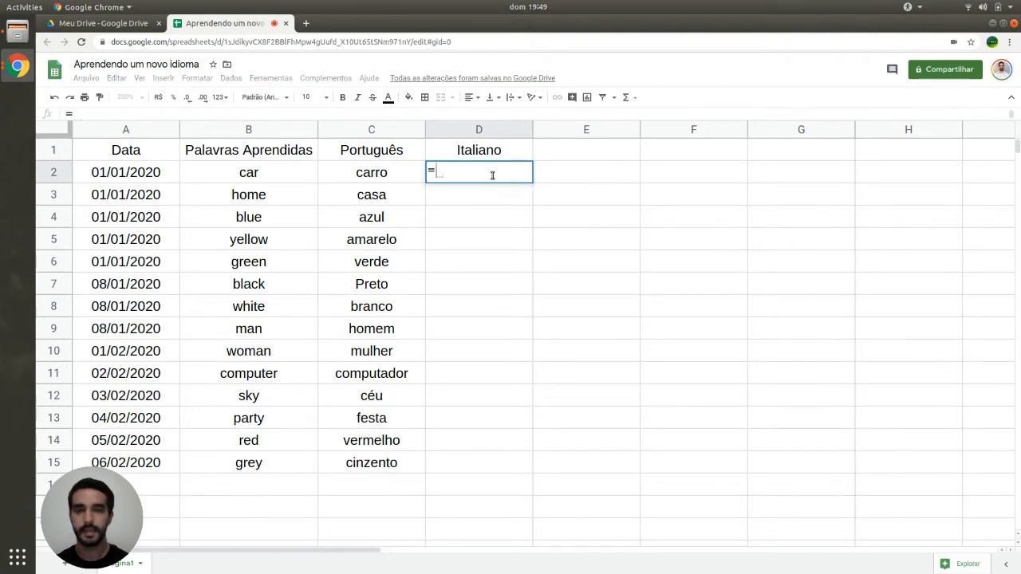
text(google)
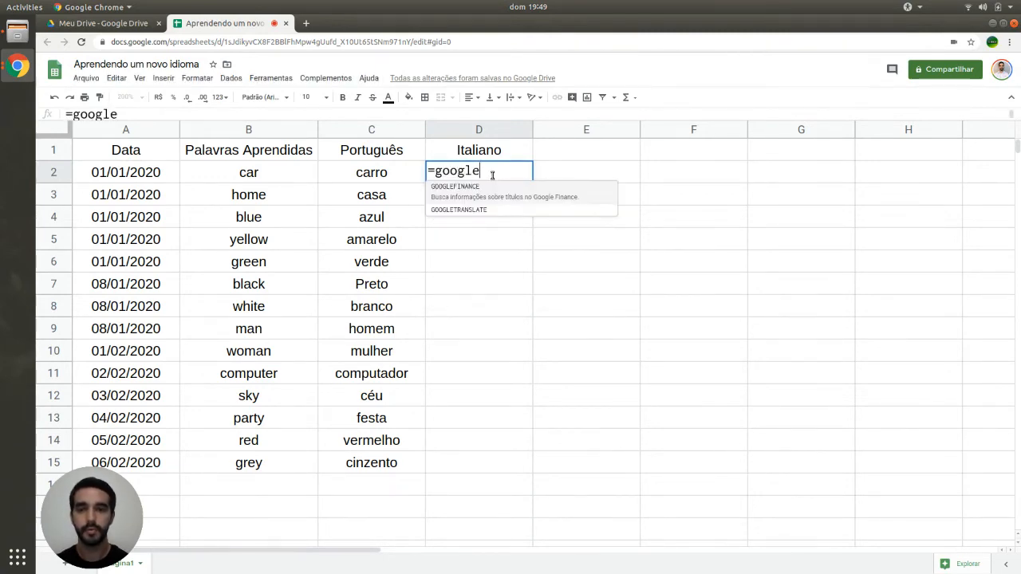
click(510, 207)
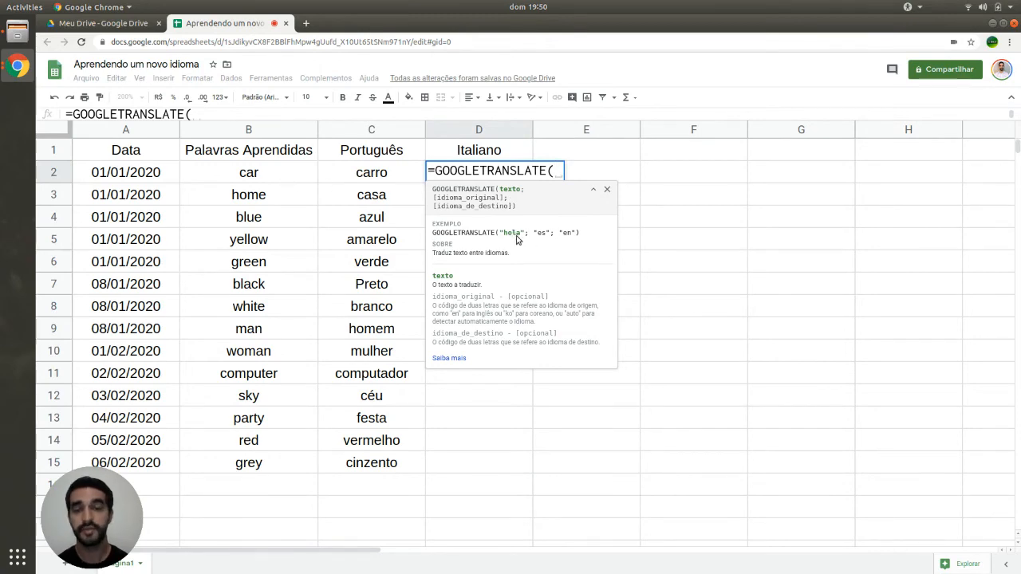
click(267, 174)
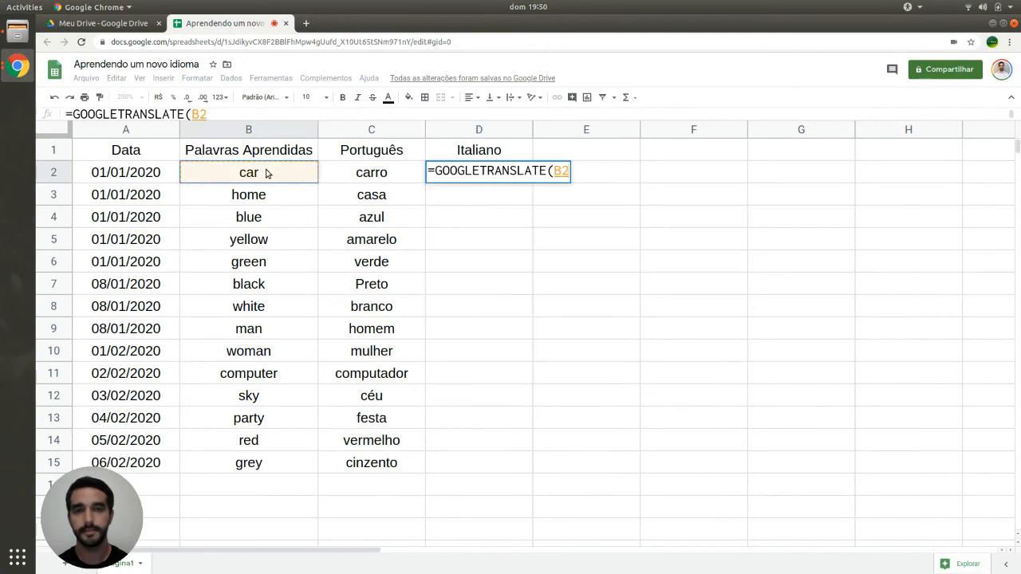
text(;)
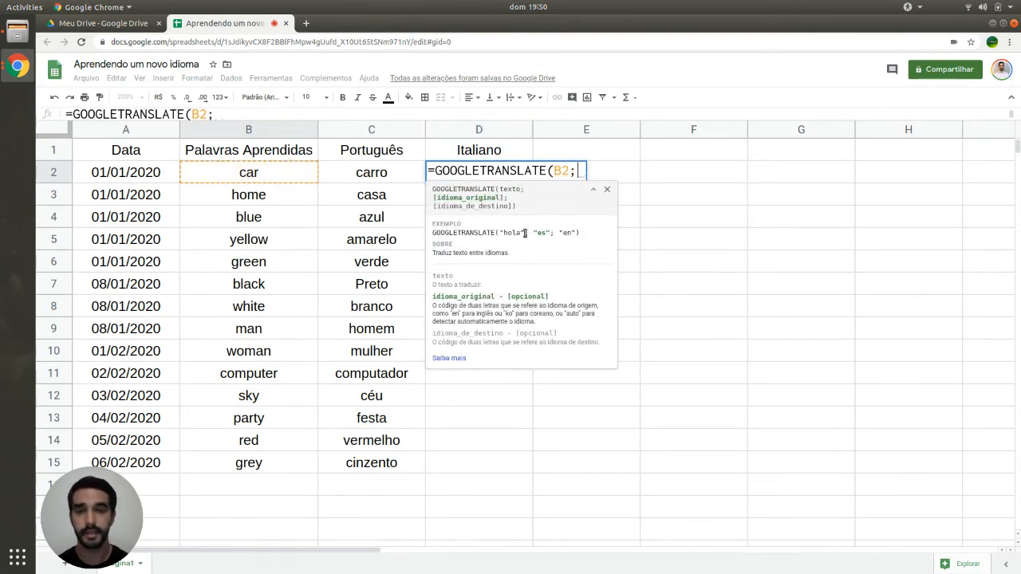
text( "")
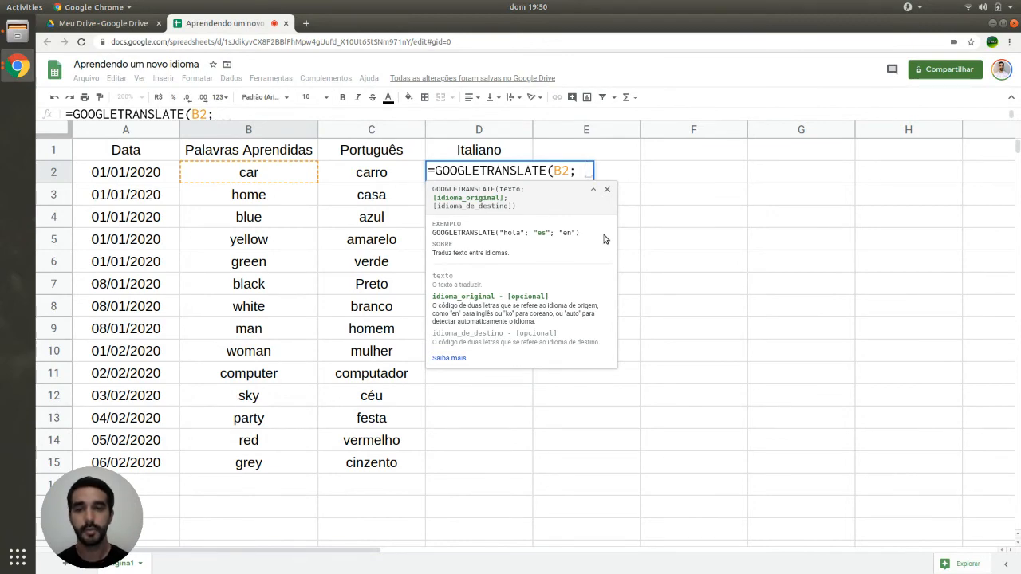
text(en)
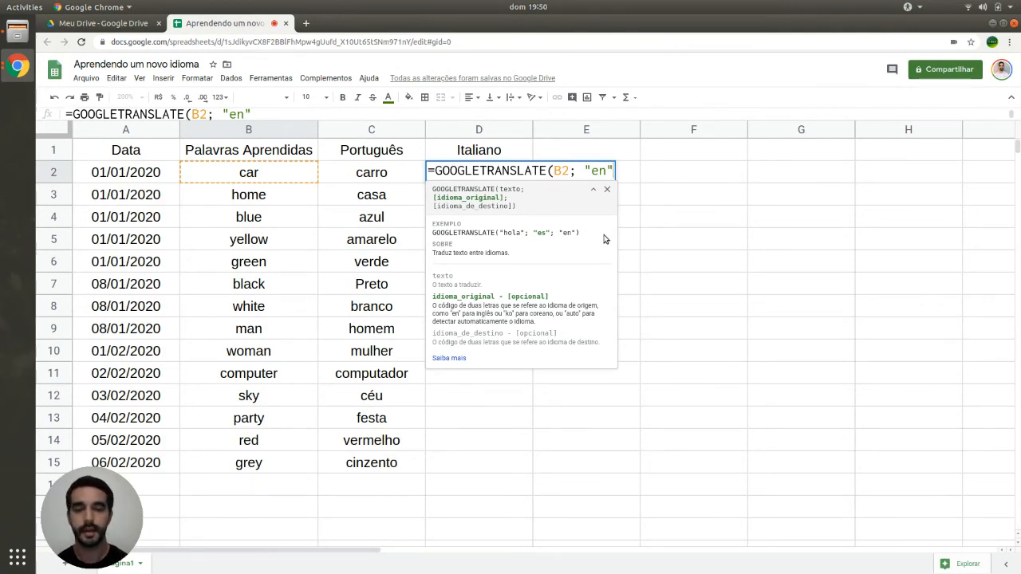
text(; "en";)
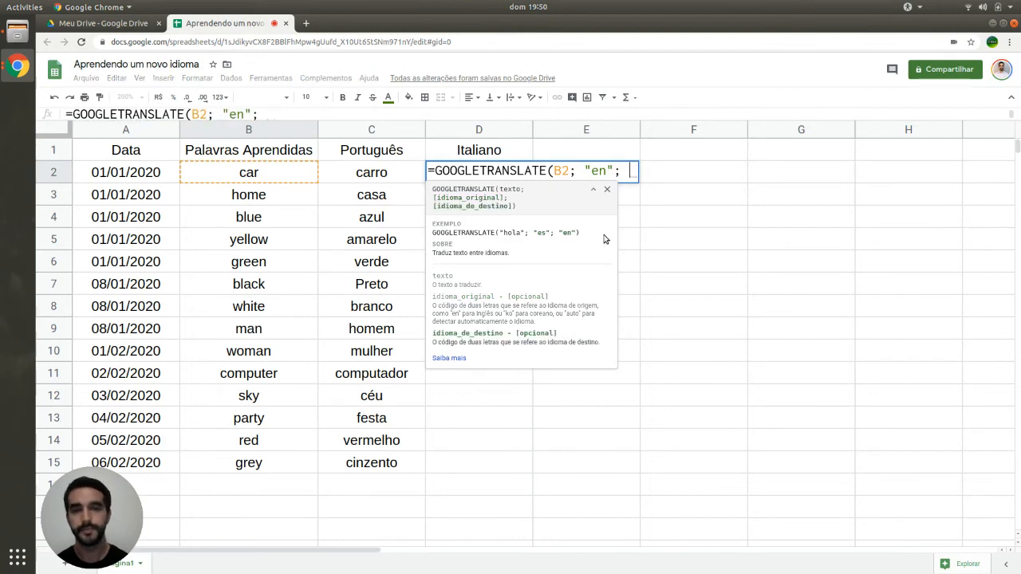
text( ")
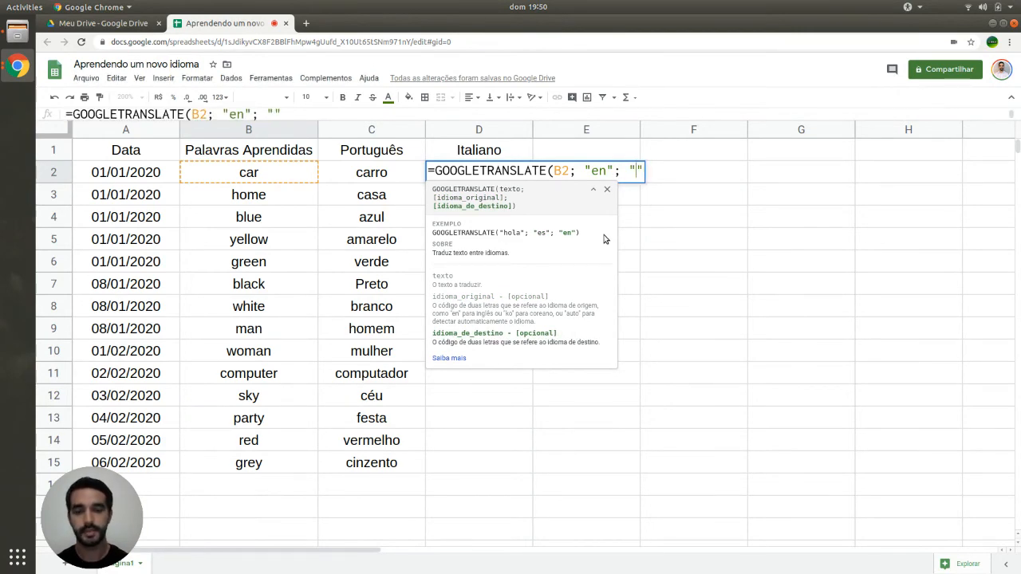
text(it)
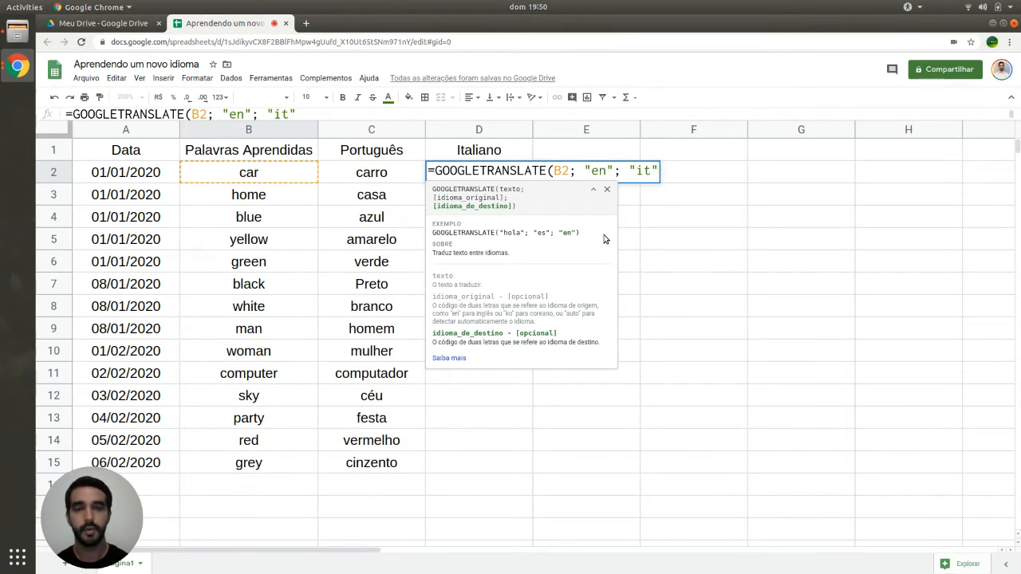
key(Return)
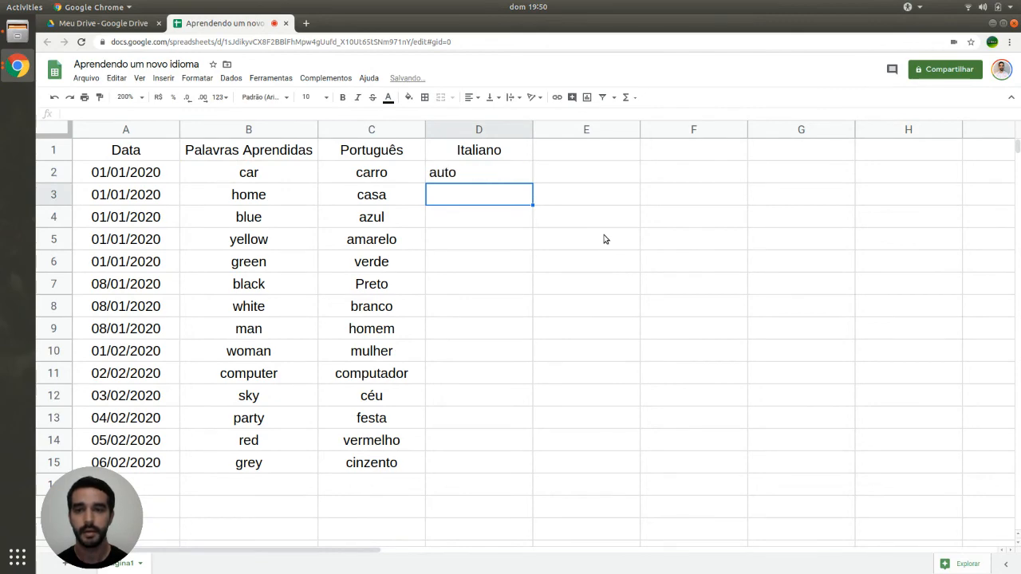
Fill the Italian translation formula from D2 down to D15.
click(470, 172)
click(471, 98)
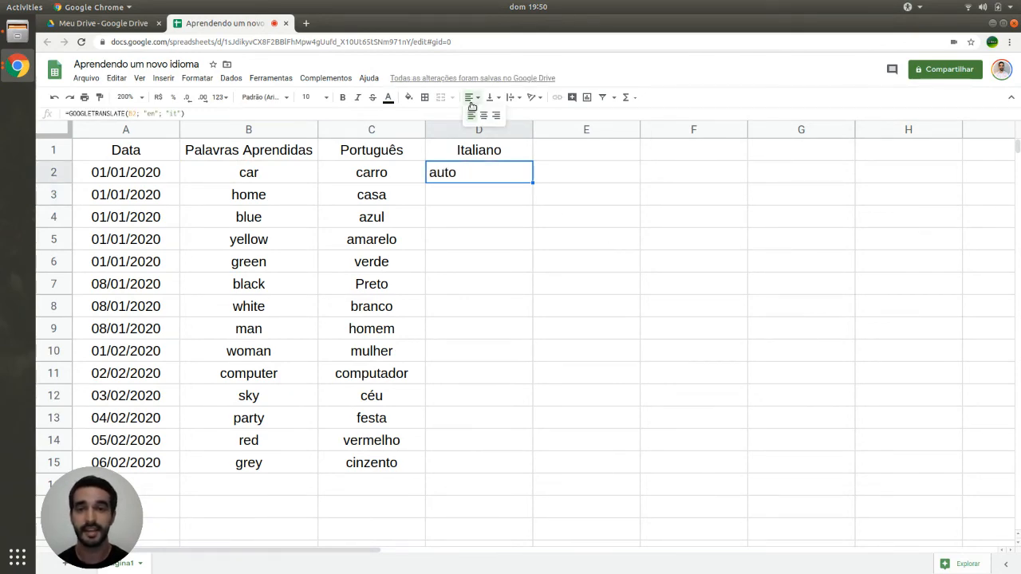
click(512, 173)
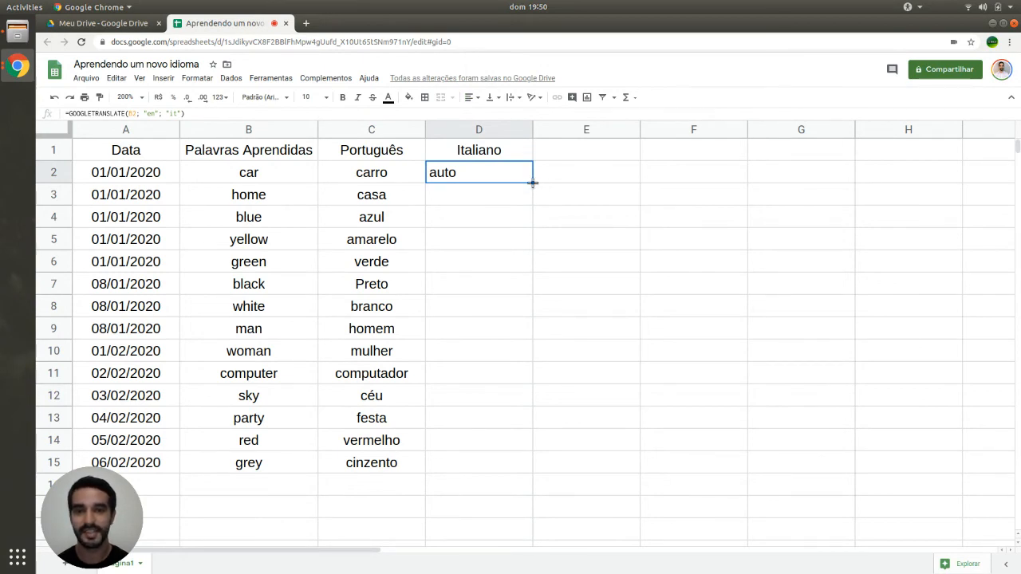
drag(532, 183, 528, 465)
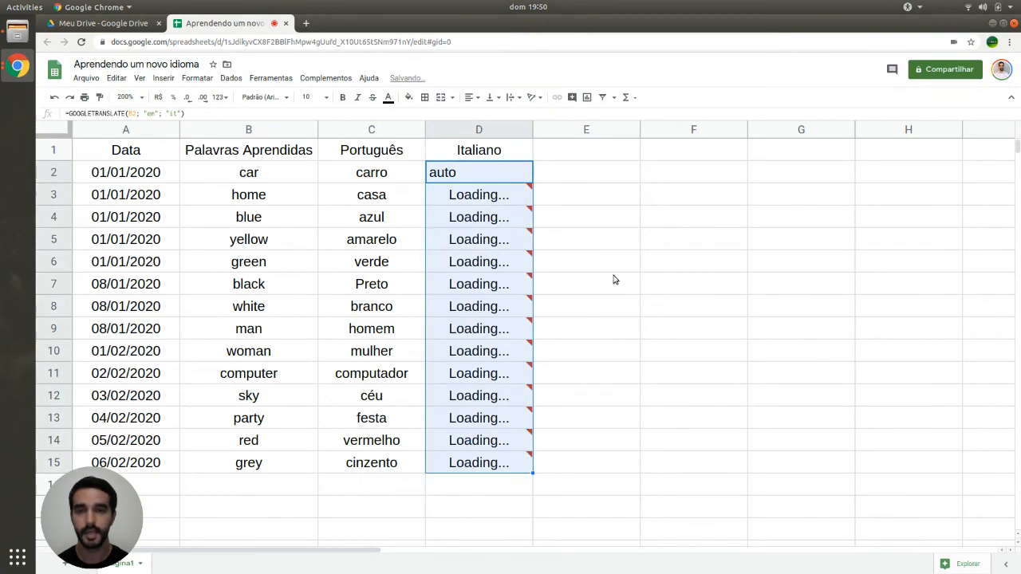
click(487, 197)
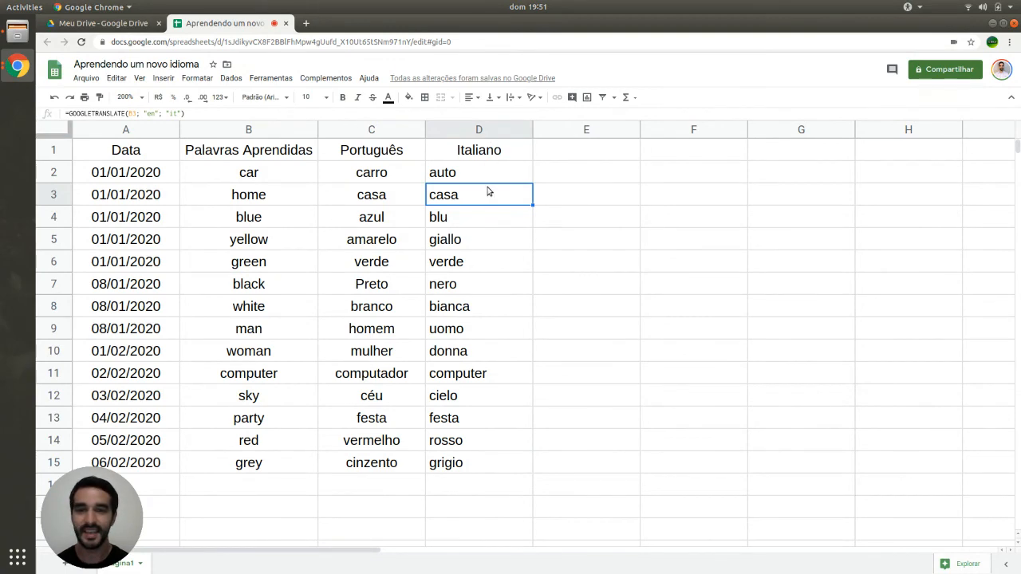
Center the contents of the Italiano column horizontally.
click(479, 130)
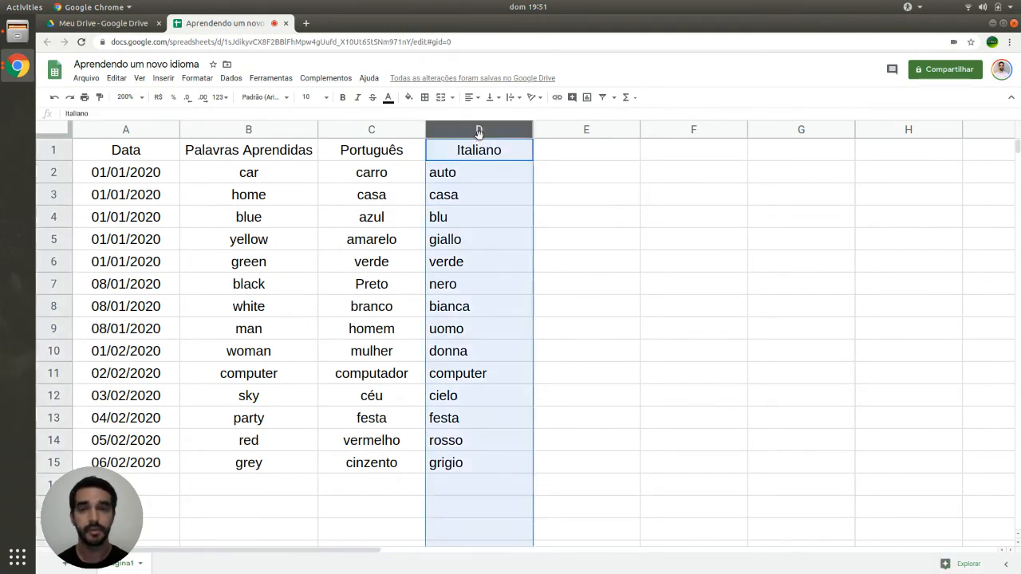
click(471, 96)
click(484, 115)
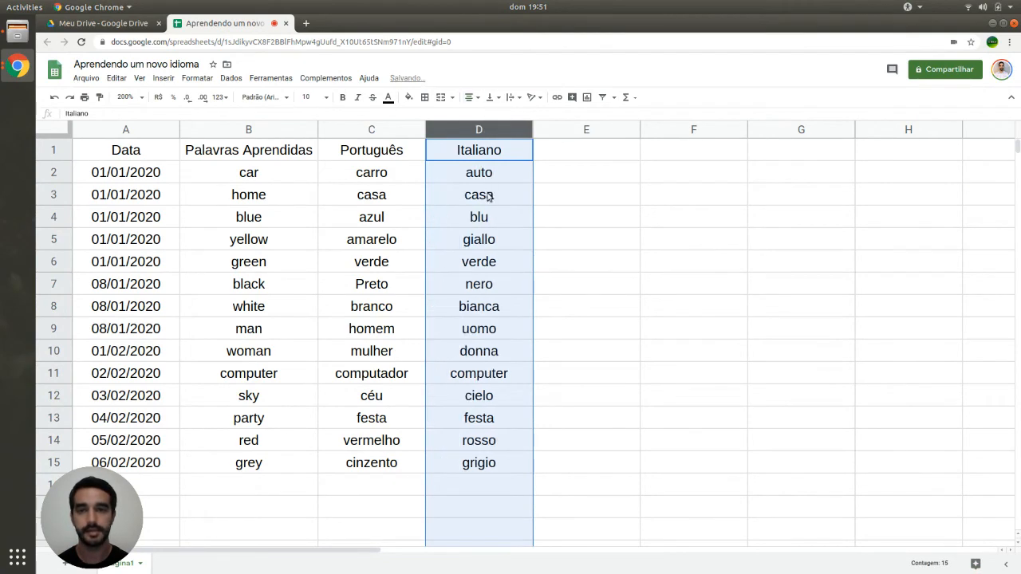
click(519, 195)
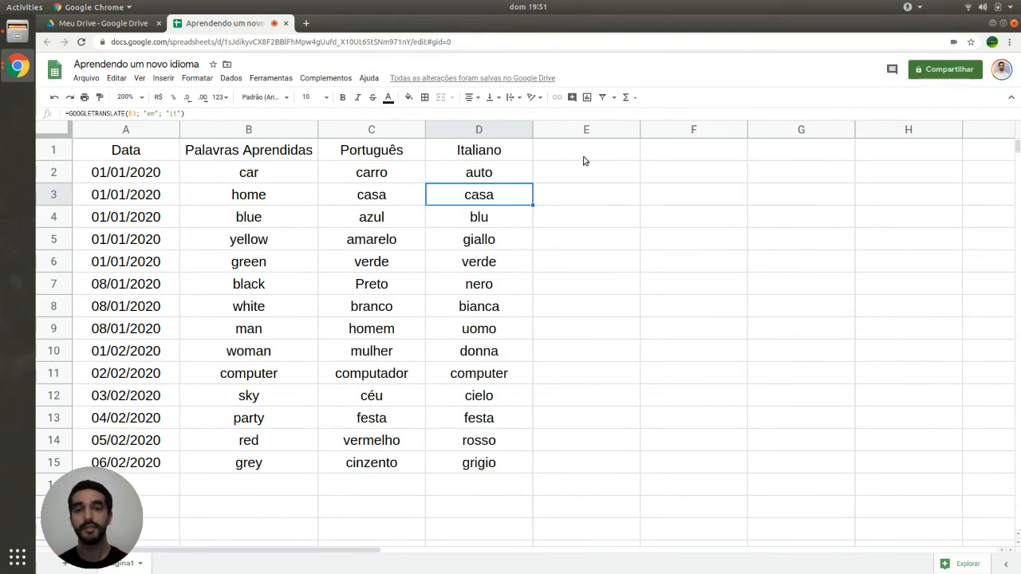
click(611, 149)
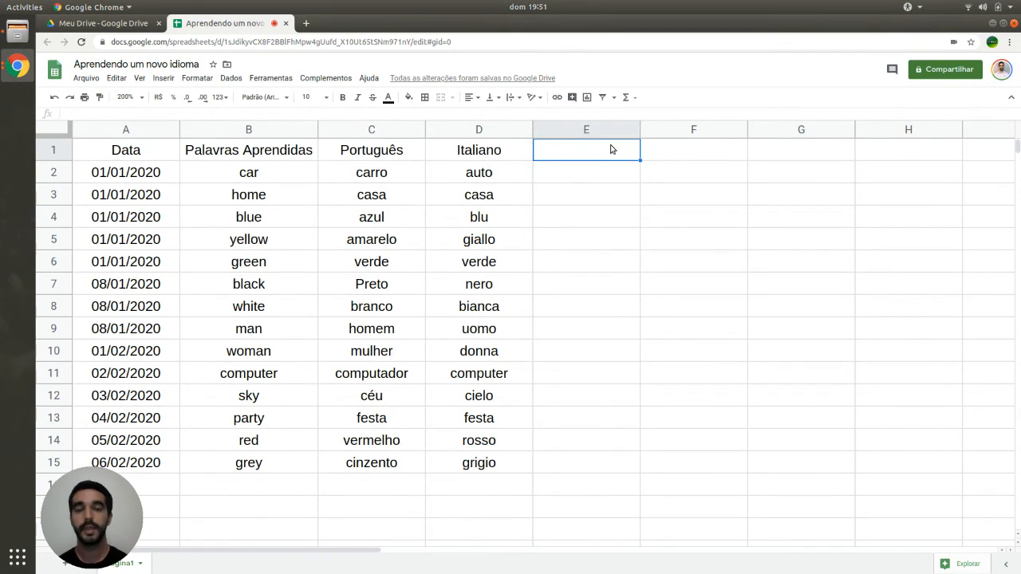
click(684, 152)
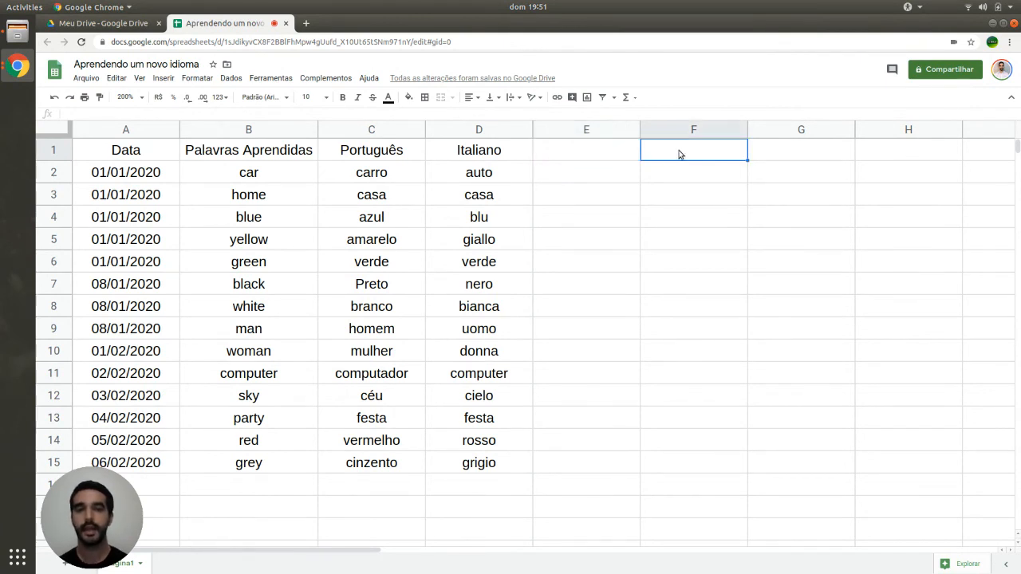
click(606, 157)
click(725, 157)
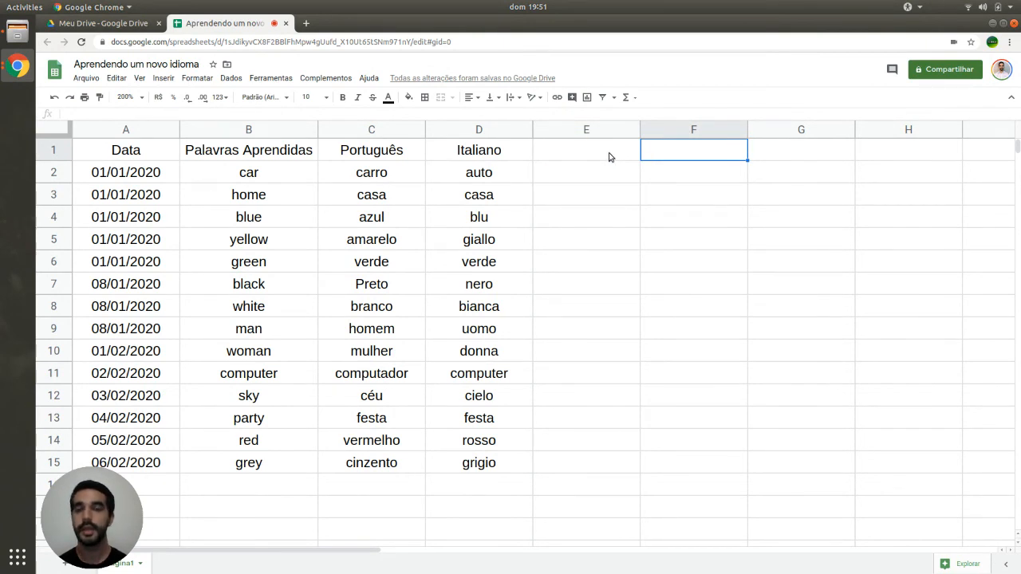